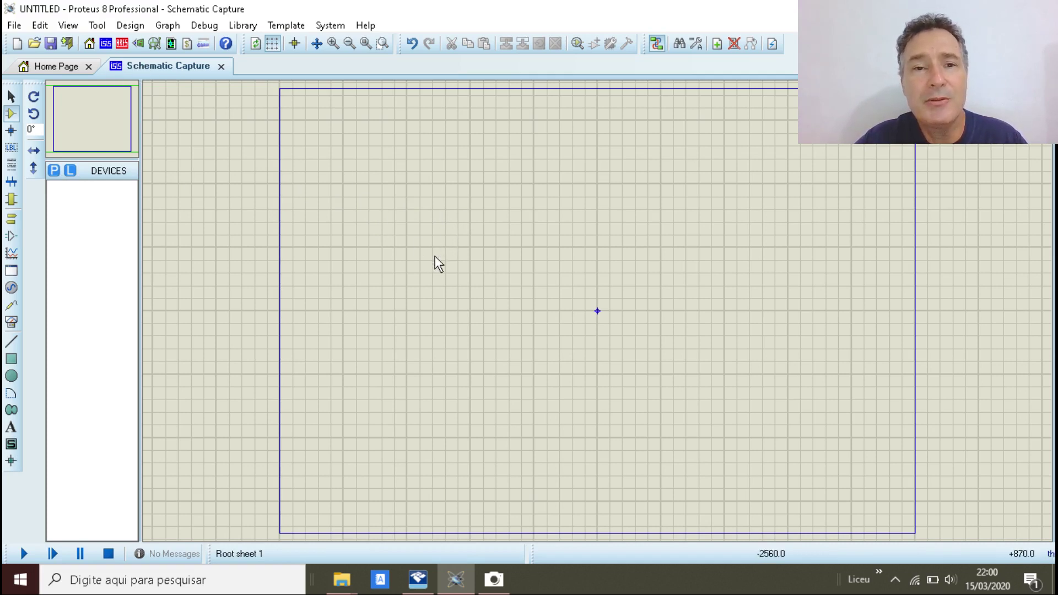
Step: Search the device library for "cell" and add the multi-cell BATTERY to the device list
left_click(54, 172)
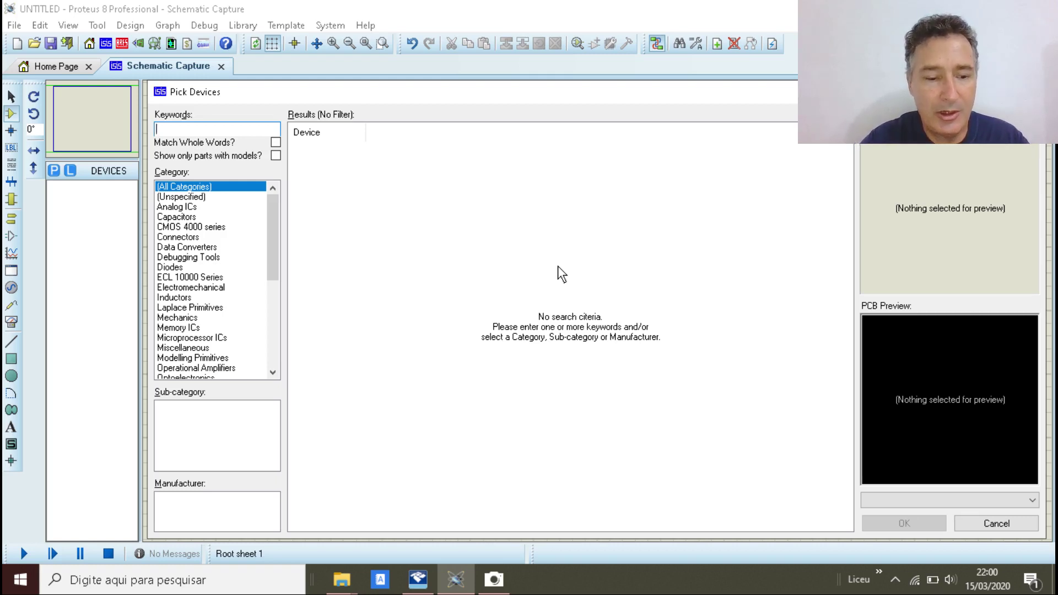
type("cell")
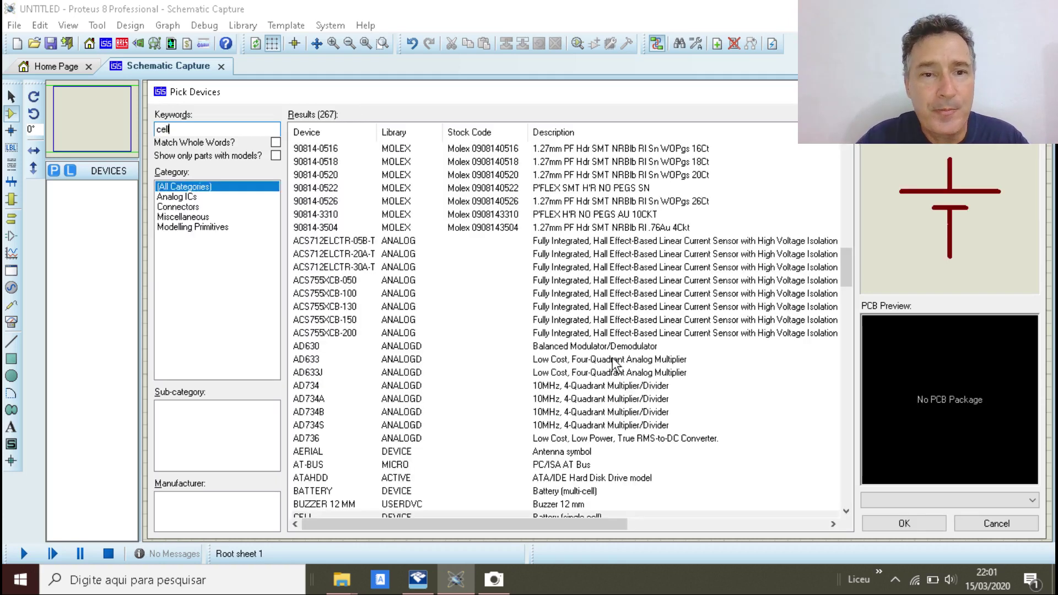
scroll(438, 329, "down", 1)
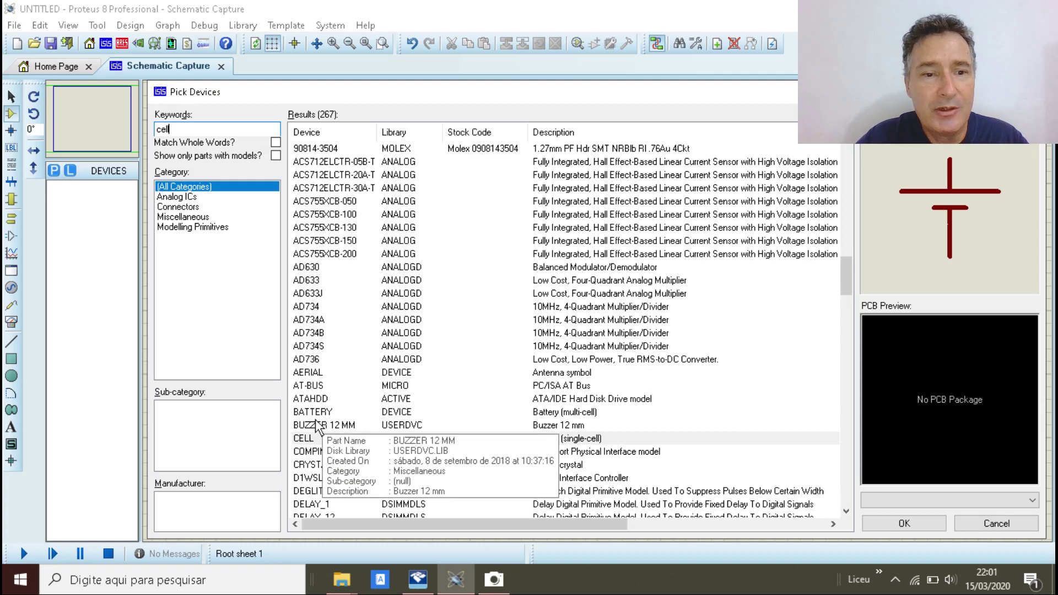
left_click(312, 437)
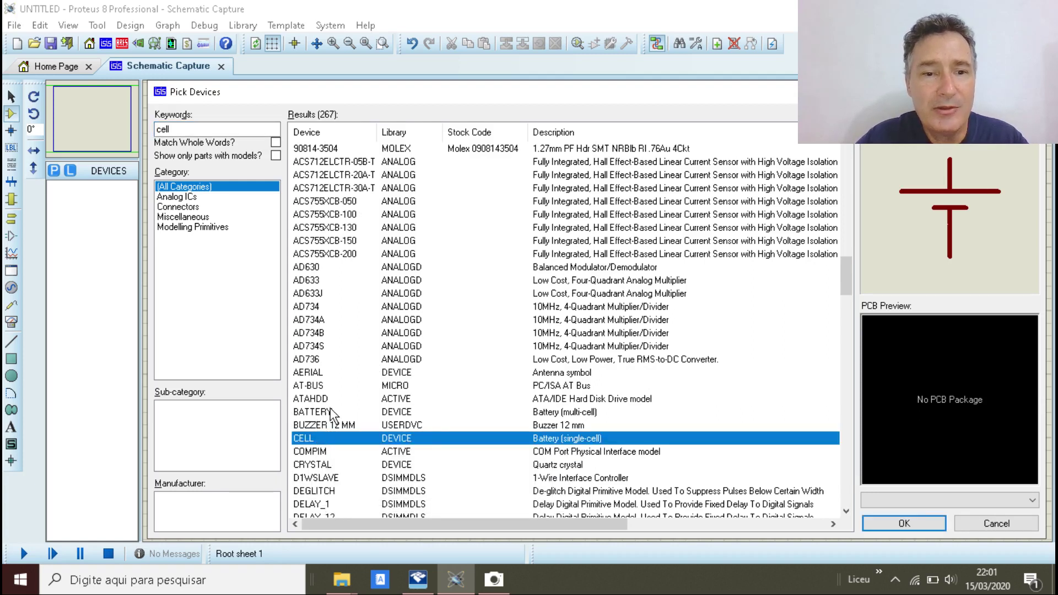
left_click(330, 412)
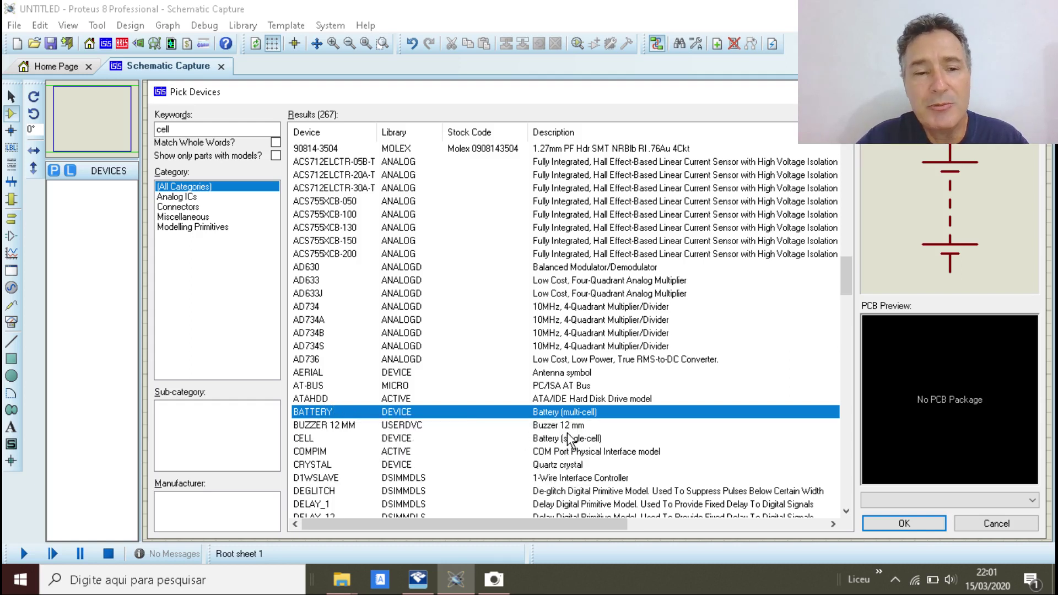
left_click(314, 438)
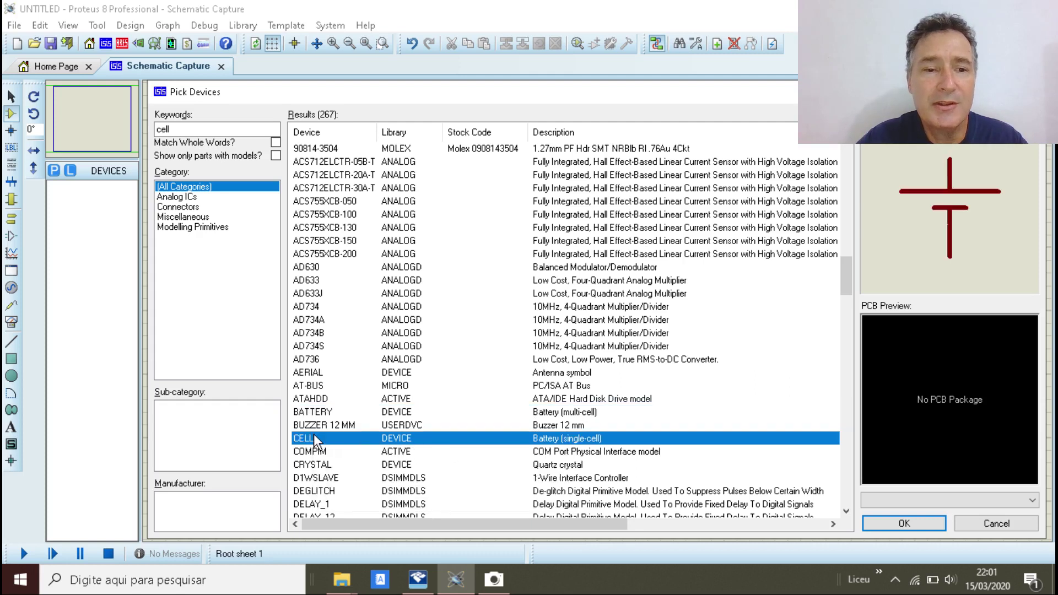
left_click(329, 414)
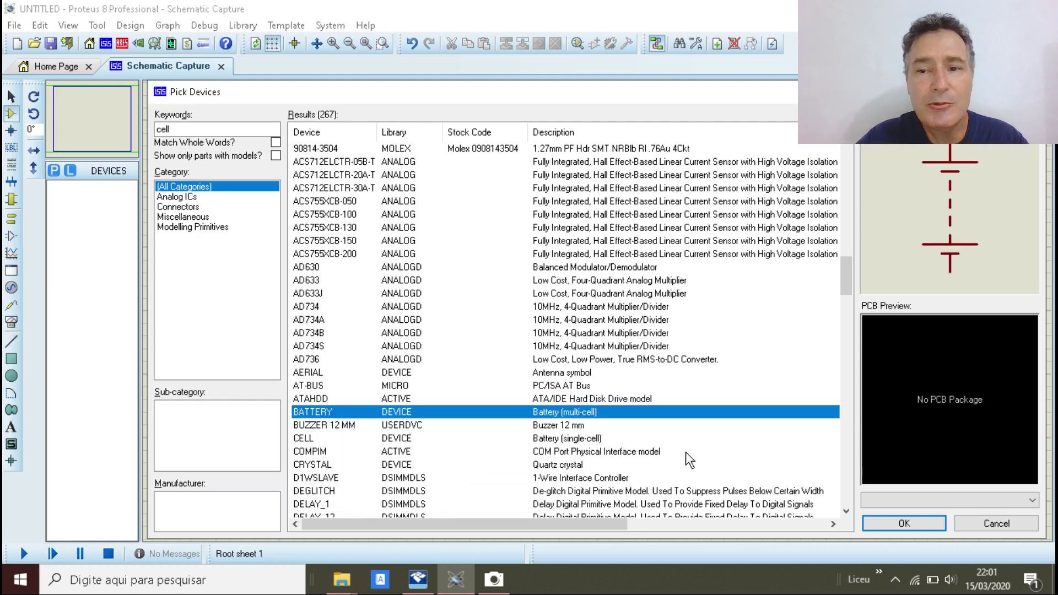
left_click(903, 524)
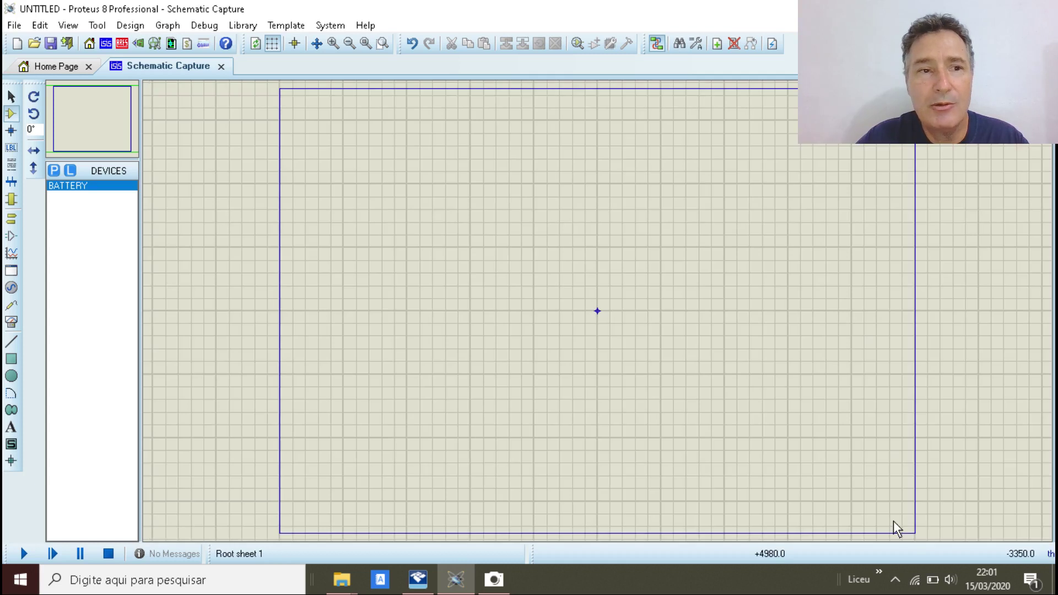
Step: Search the device library for "minres 220r" and add the MINRES220R resistor to the device list
left_click(54, 170)
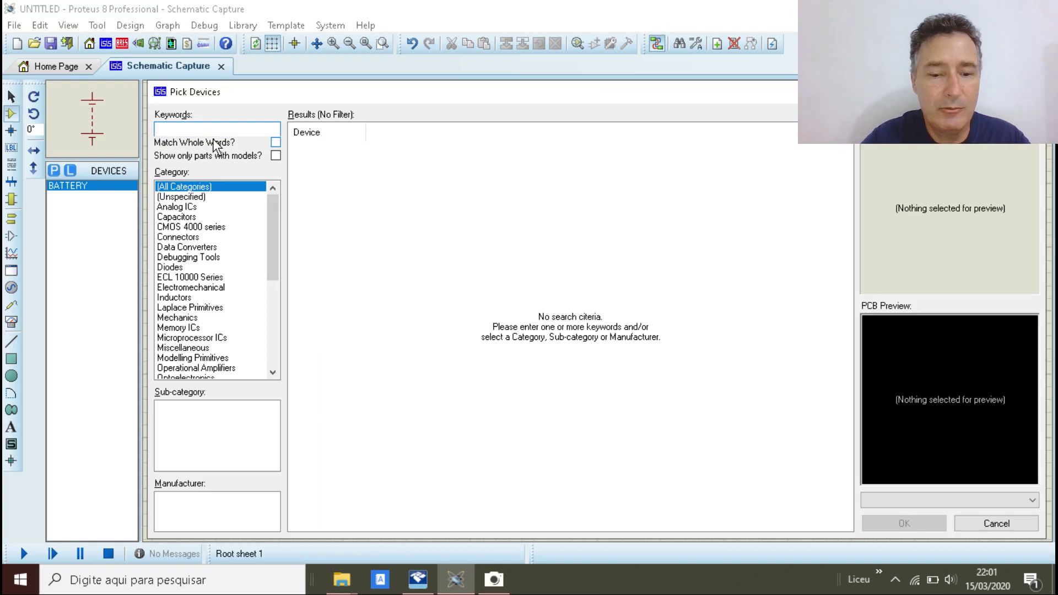
type("min")
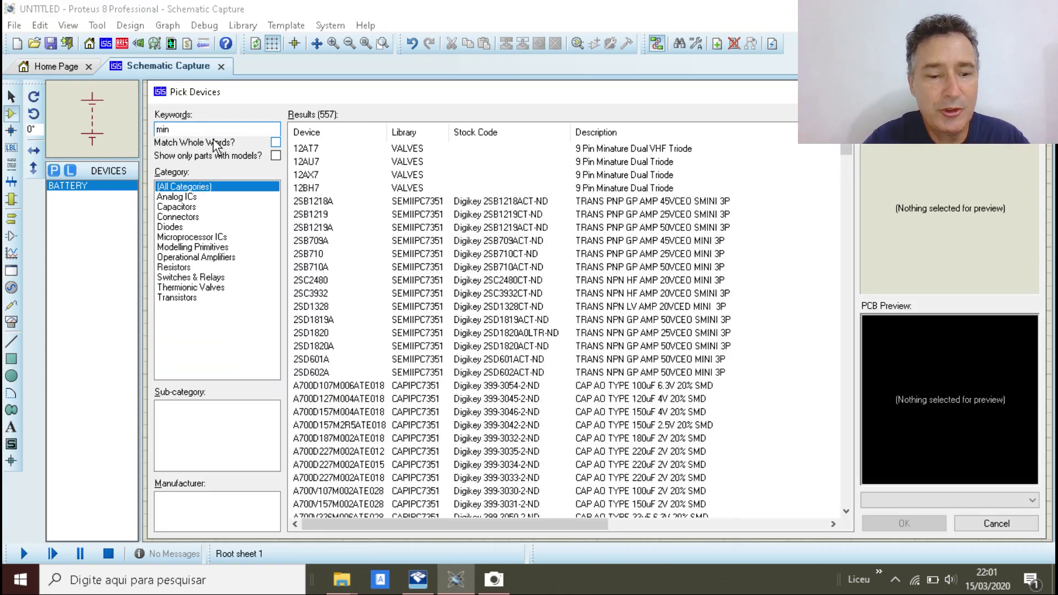
type("res")
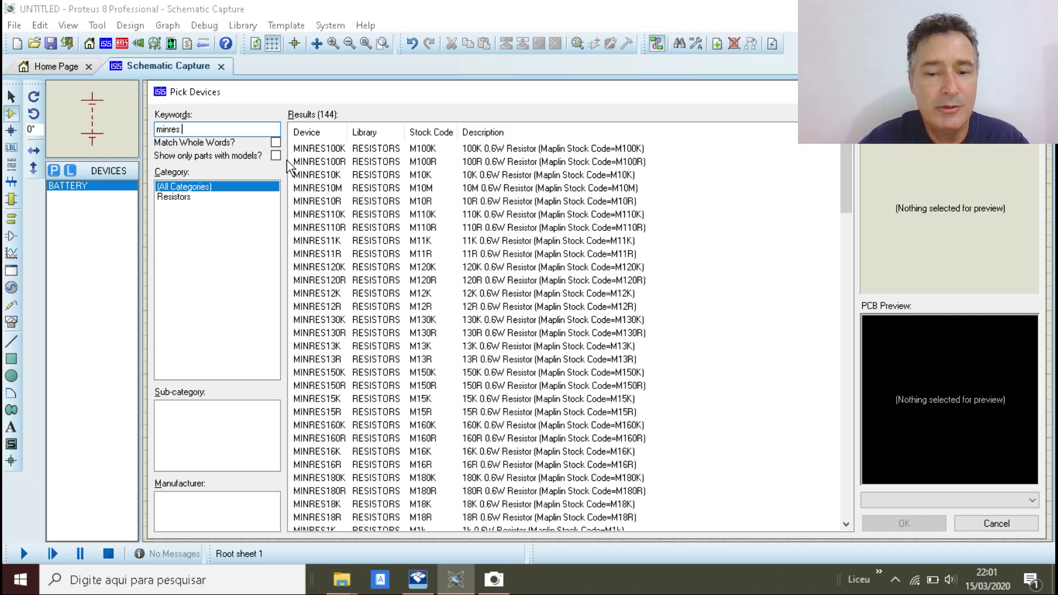
type("220r")
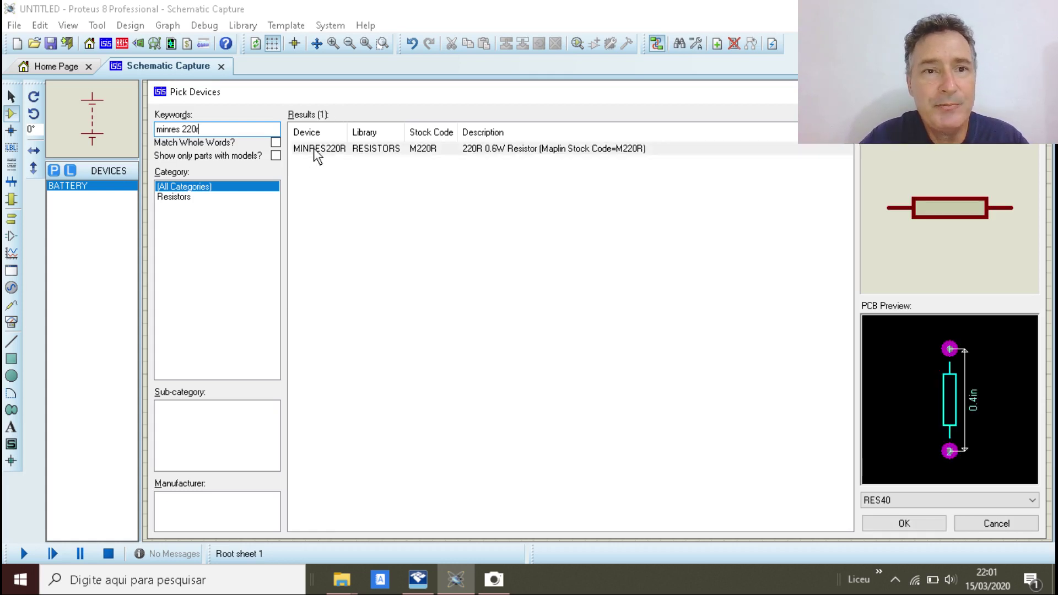
double_click(319, 150)
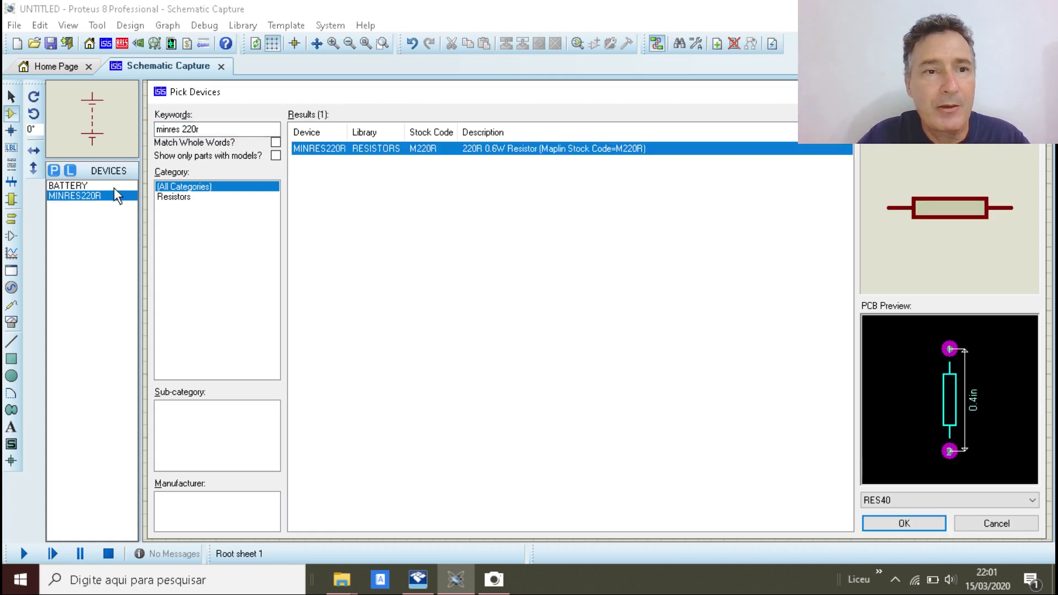
Step: Search for "led" and add the animated blue LED model, LED-BLUE, to the device list
left_click(209, 129)
type("led")
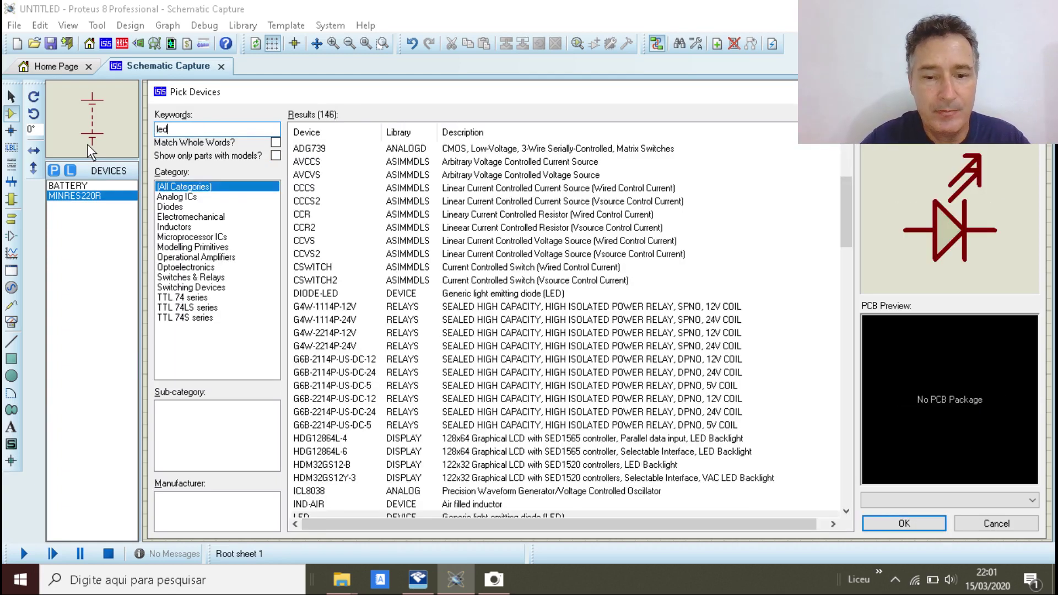
scroll(362, 249, "down", 6)
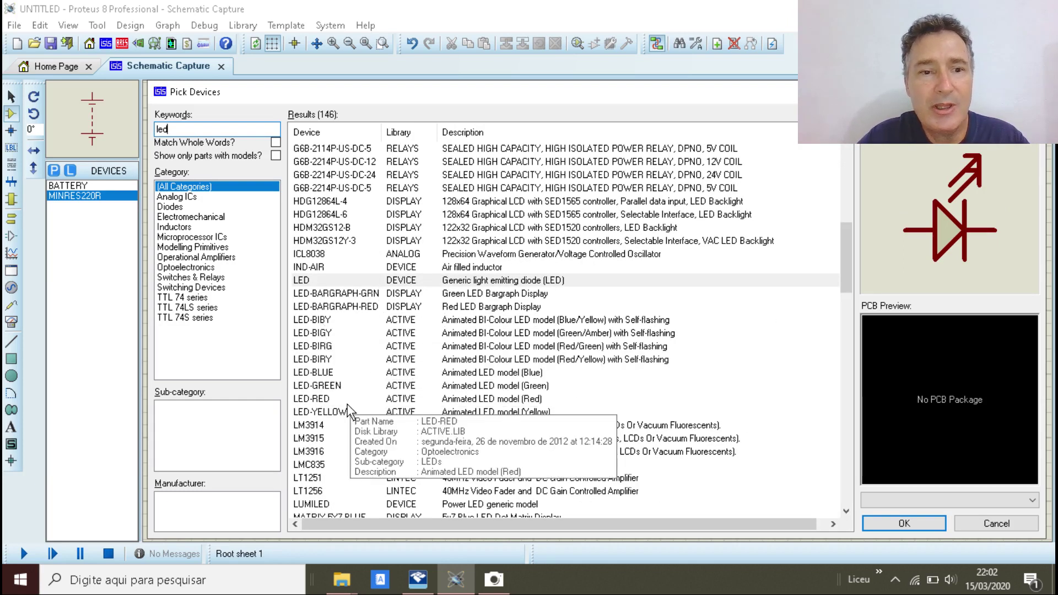
left_click(307, 281)
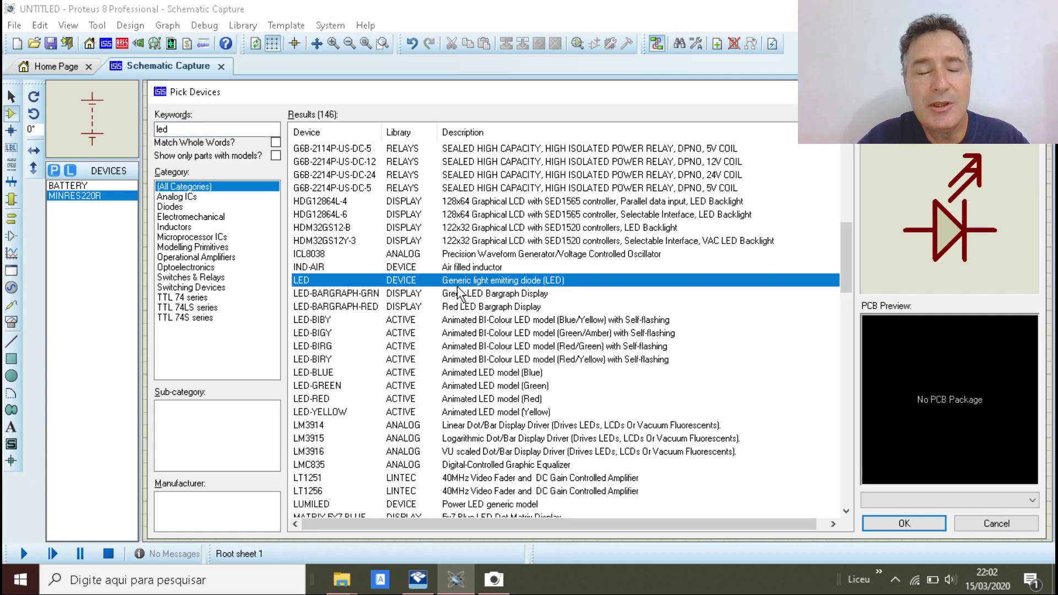
left_click(326, 373)
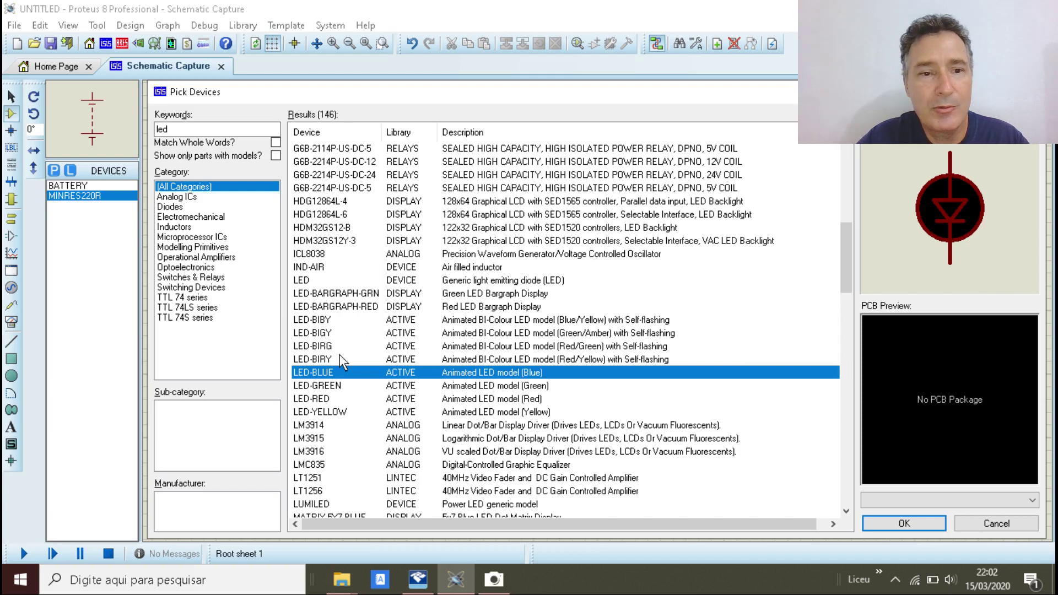
double_click(330, 378)
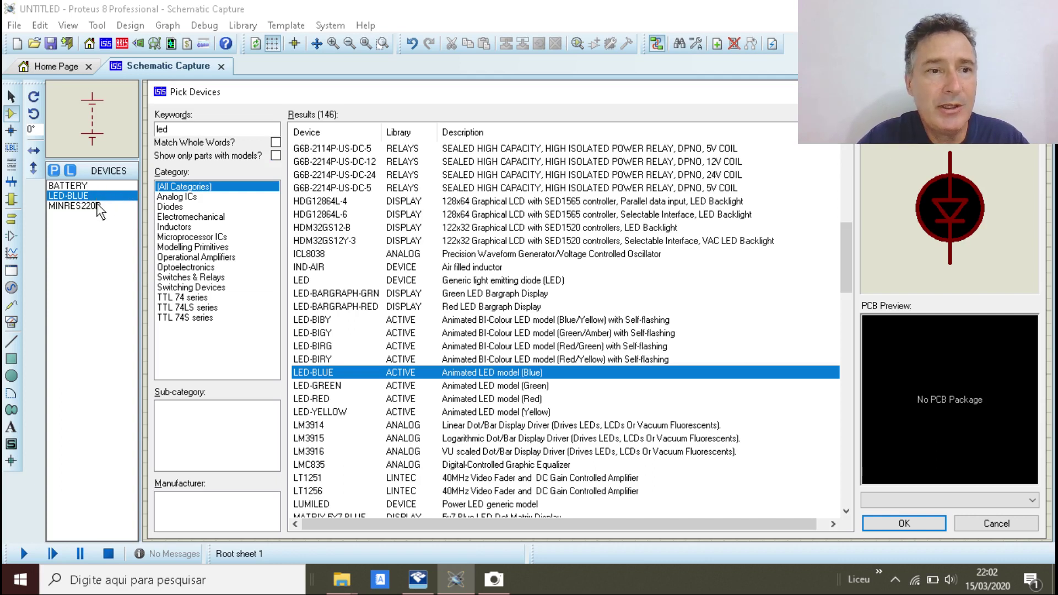
Step: Search for "button", compare the matching parts, and add the USERDVC library's BUTTON with the CHAVE TACTIL 2T package to the device list
double_click(160, 130)
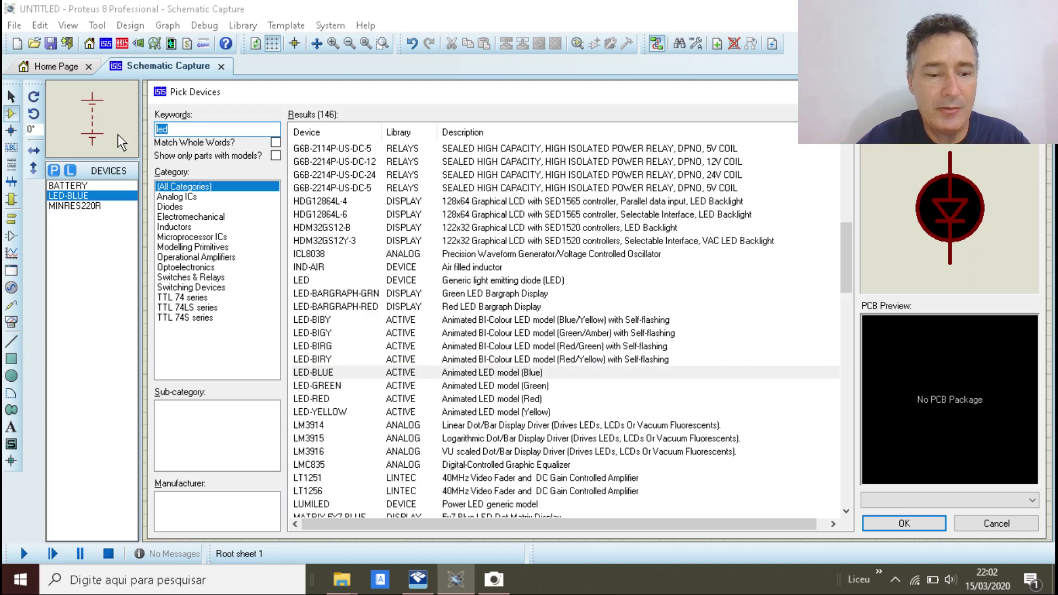
type("butto")
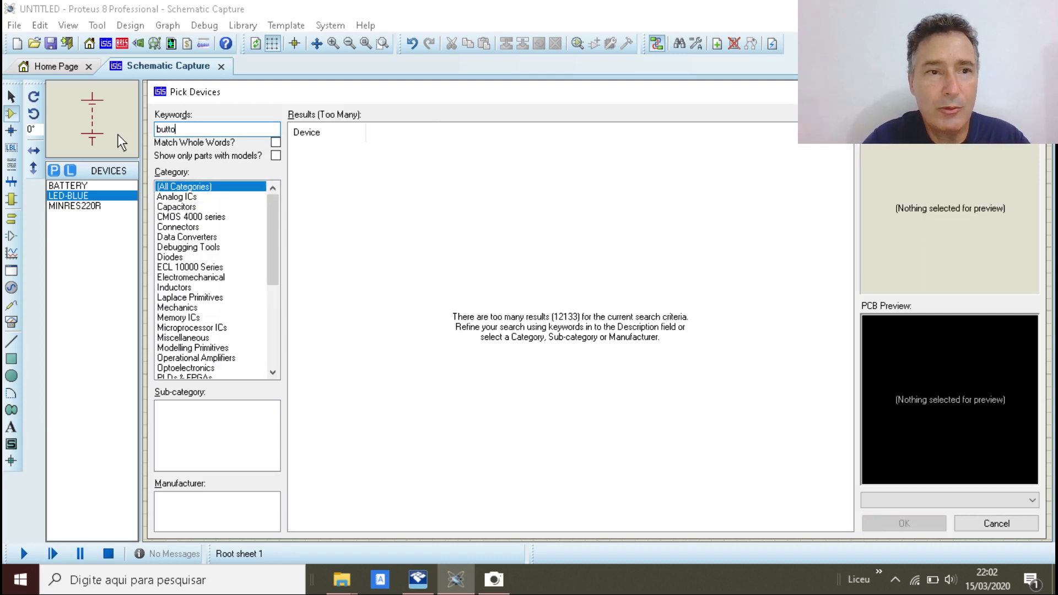
type("n")
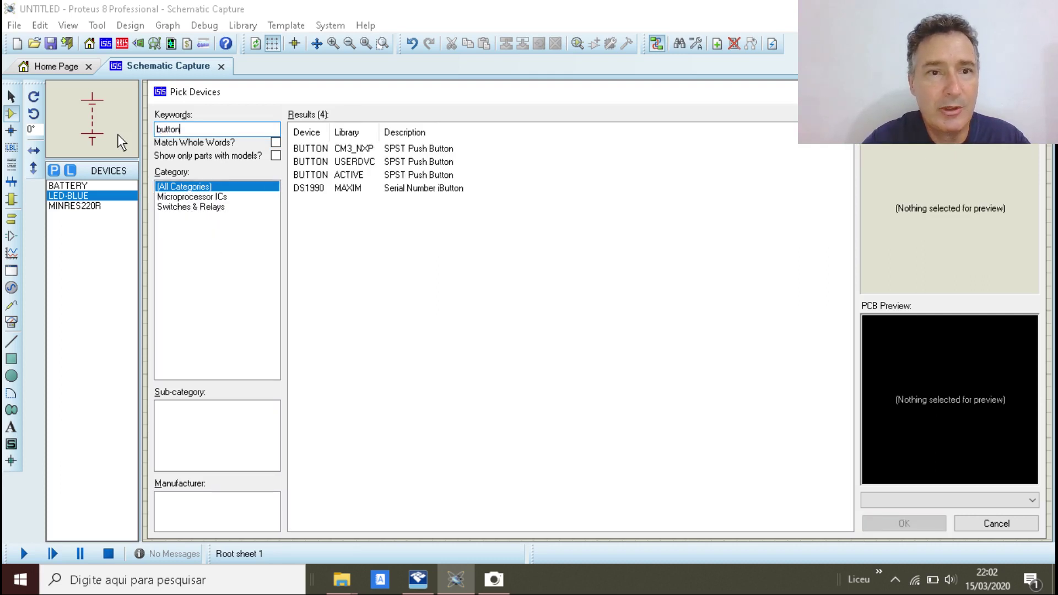
left_click(339, 176)
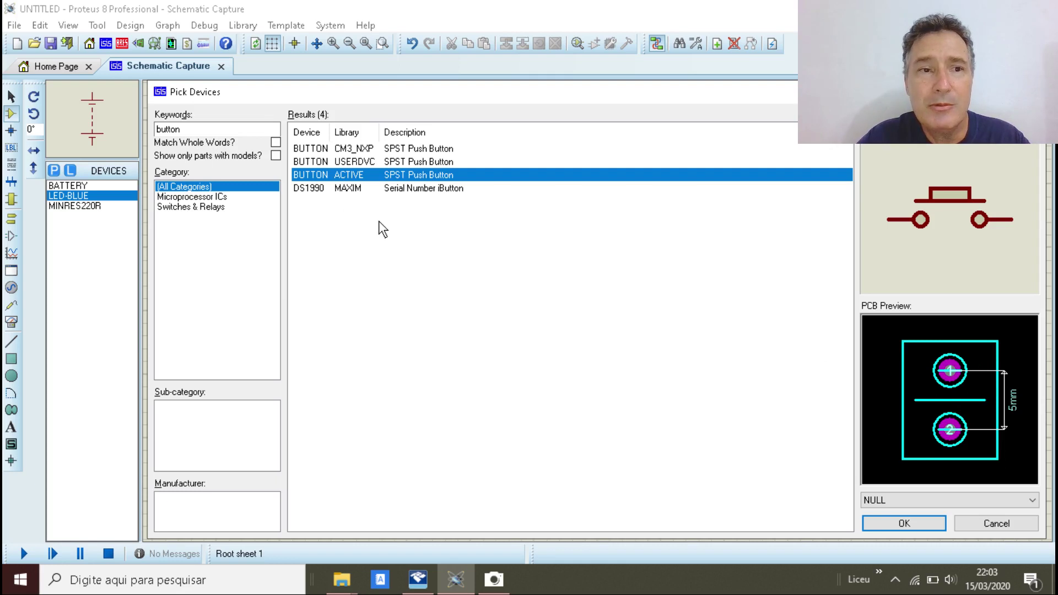
left_click(326, 160)
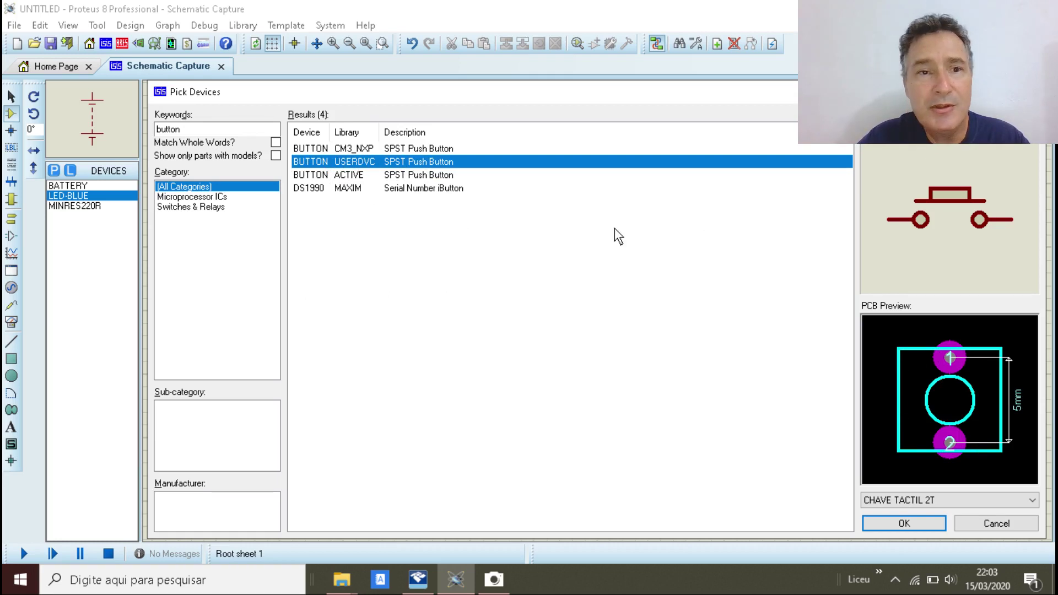
key("Up")
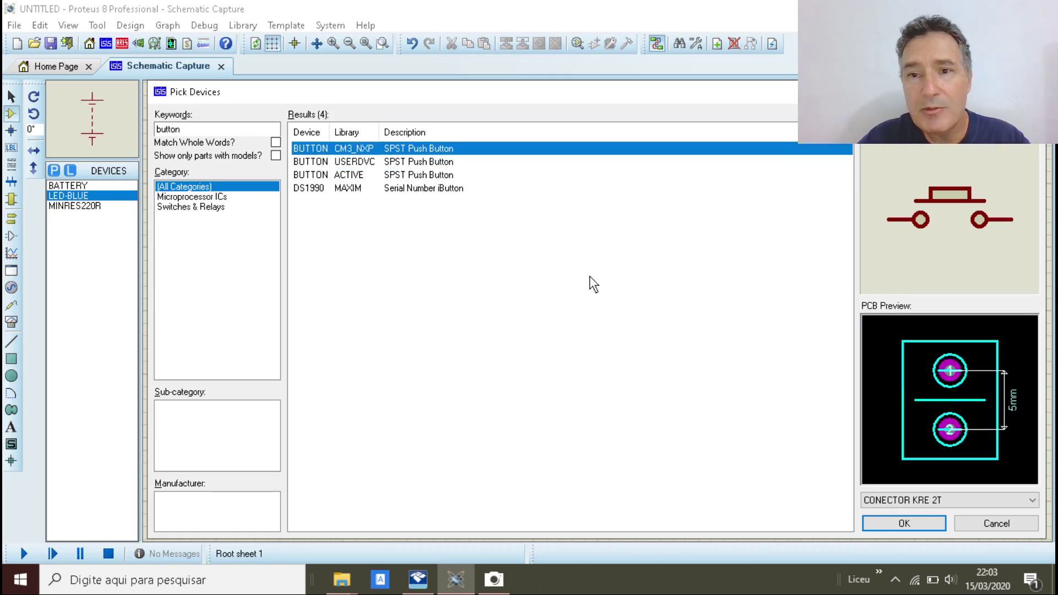
left_click(325, 188)
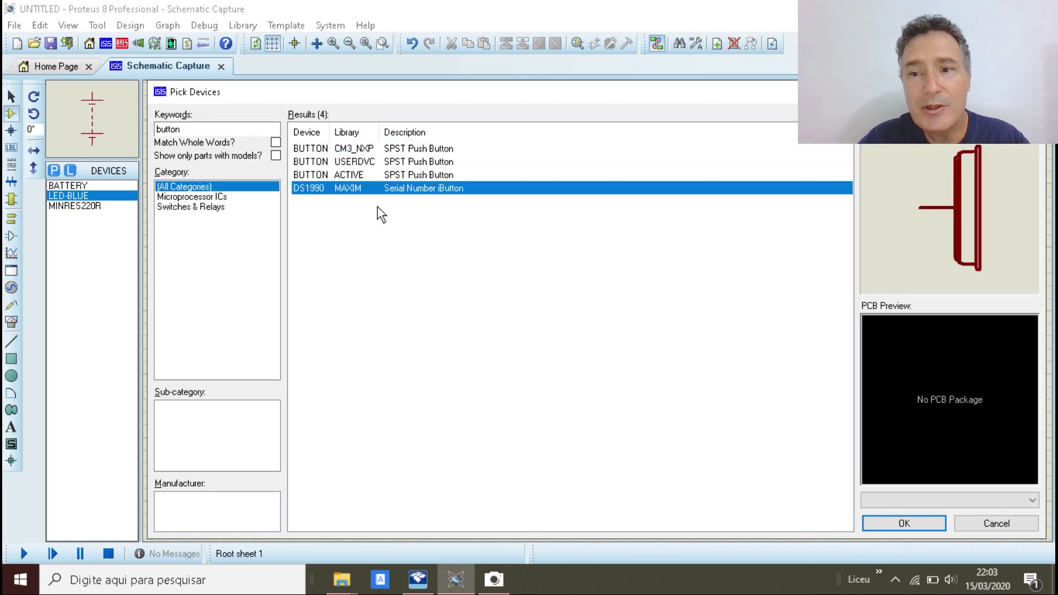
left_click(325, 162)
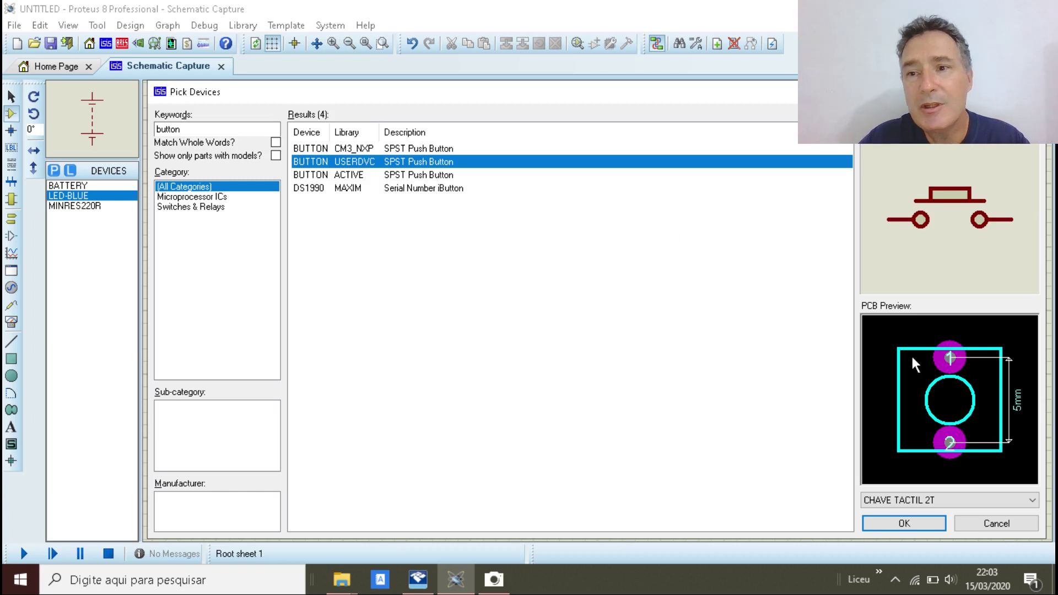
double_click(332, 159)
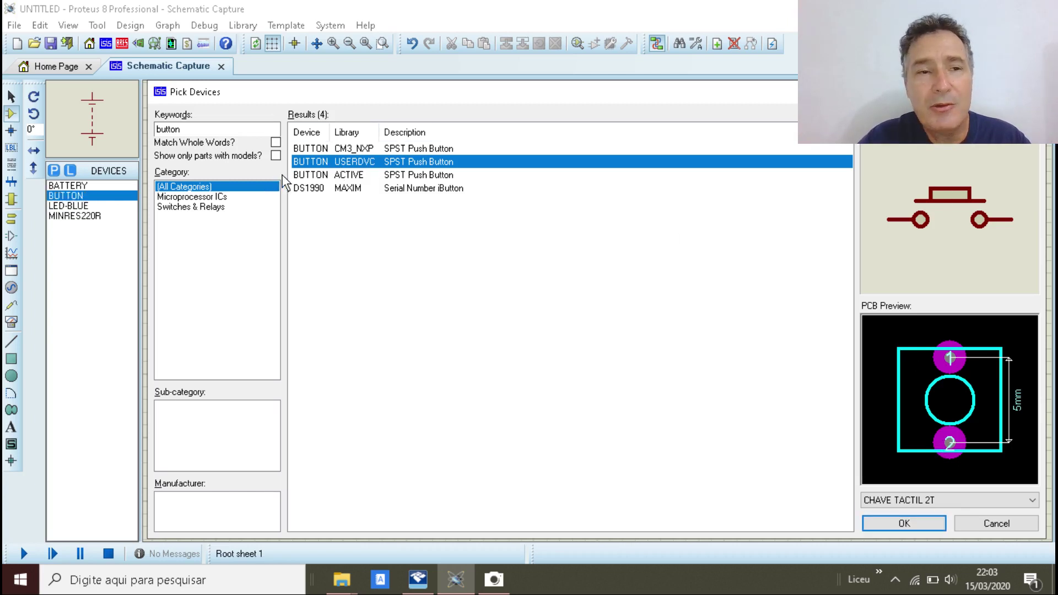
left_click(165, 129)
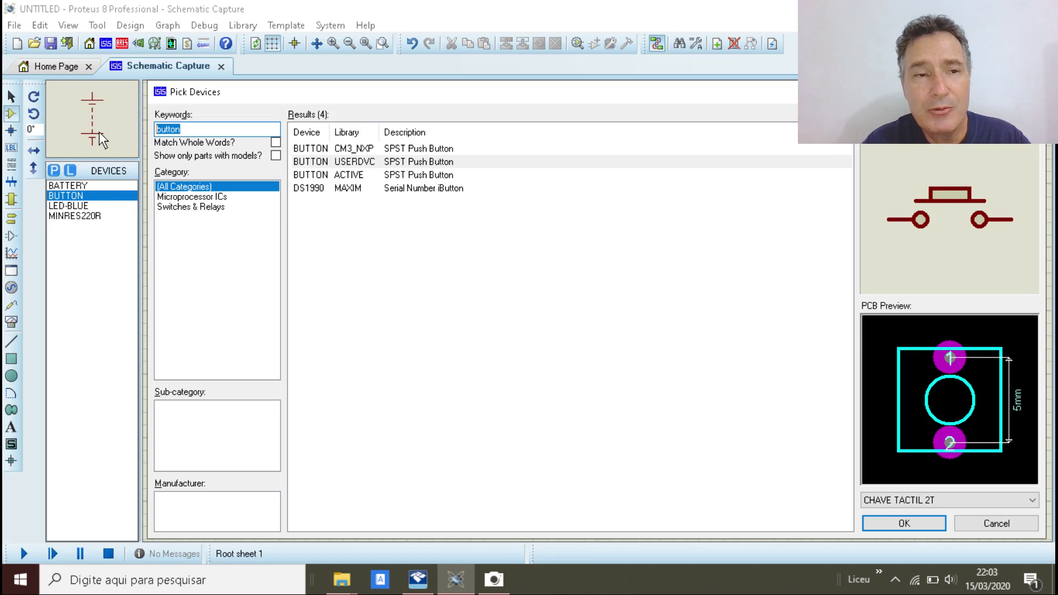
type("resvar")
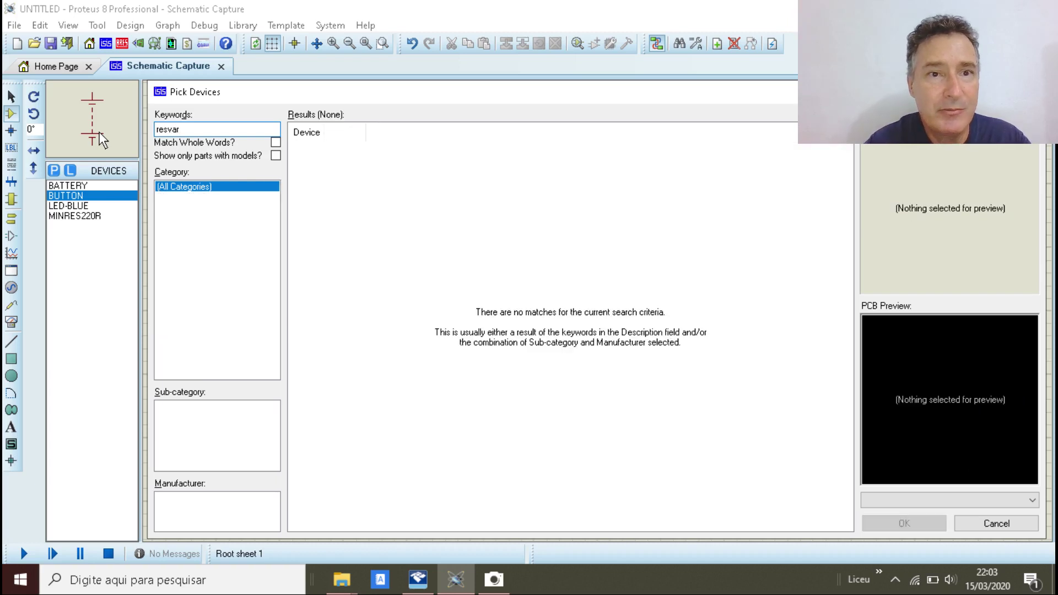
key("BackSpace")
key("BackSpace")
key("BackSpace")
key("BackSpace")
key("BackSpace")
key("BackSpace")
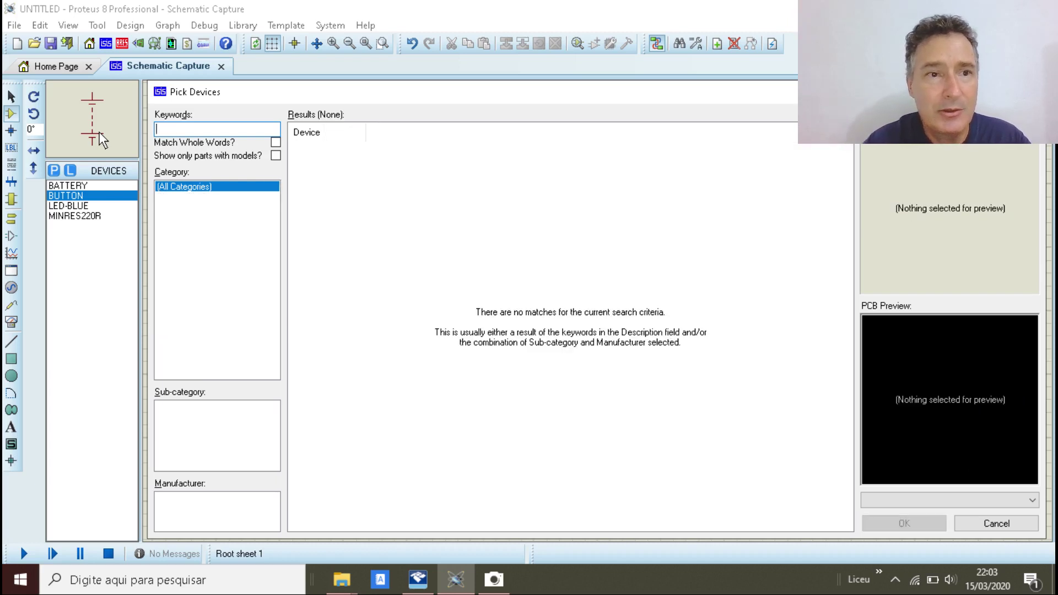
Step: Filter the device library to the Resistors category and the Variable sub-category
left_click_drag(273, 250, 279, 319)
left_click(179, 249)
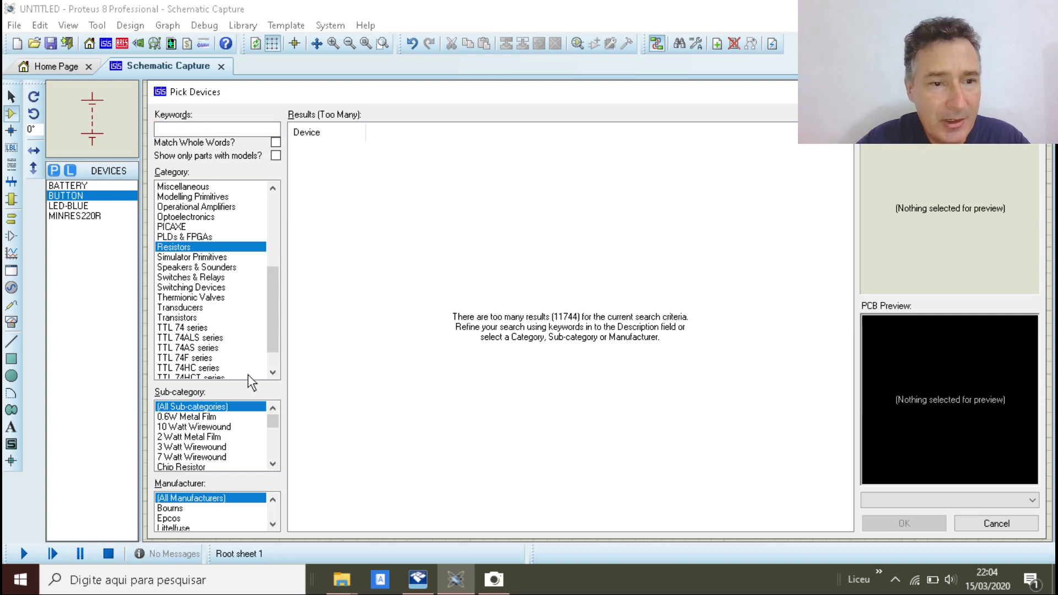
left_click_drag(271, 422, 275, 458)
left_click(180, 446)
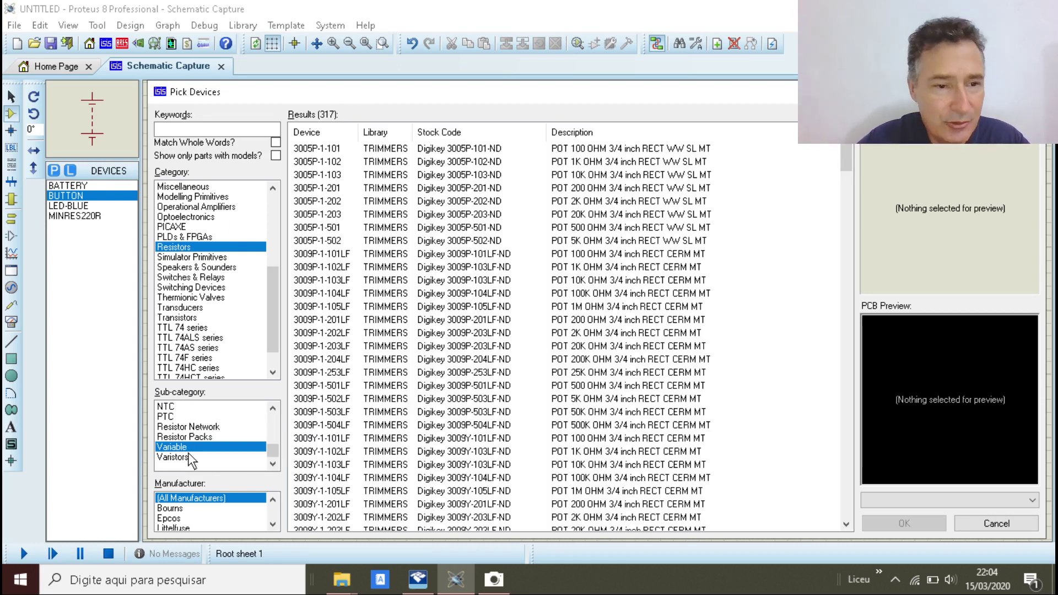
Step: Look through the manufacturers available for filtering the variable resistors
left_click(273, 518)
left_click(273, 519)
left_click(273, 518)
left_click(272, 518)
left_click(273, 518)
left_click(273, 518)
left_click(272, 518)
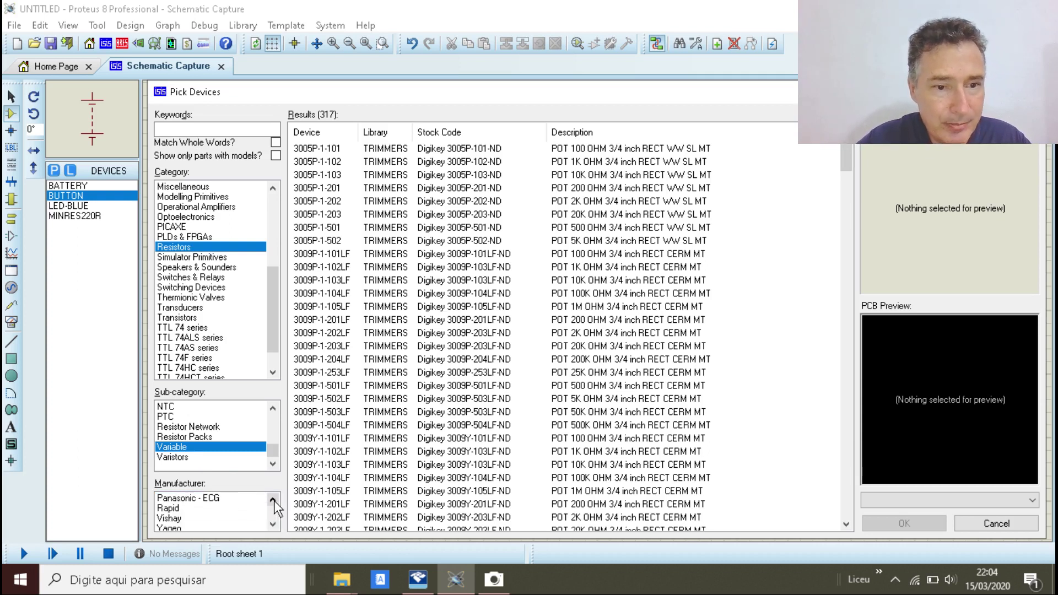
left_click(273, 500)
left_click(272, 500)
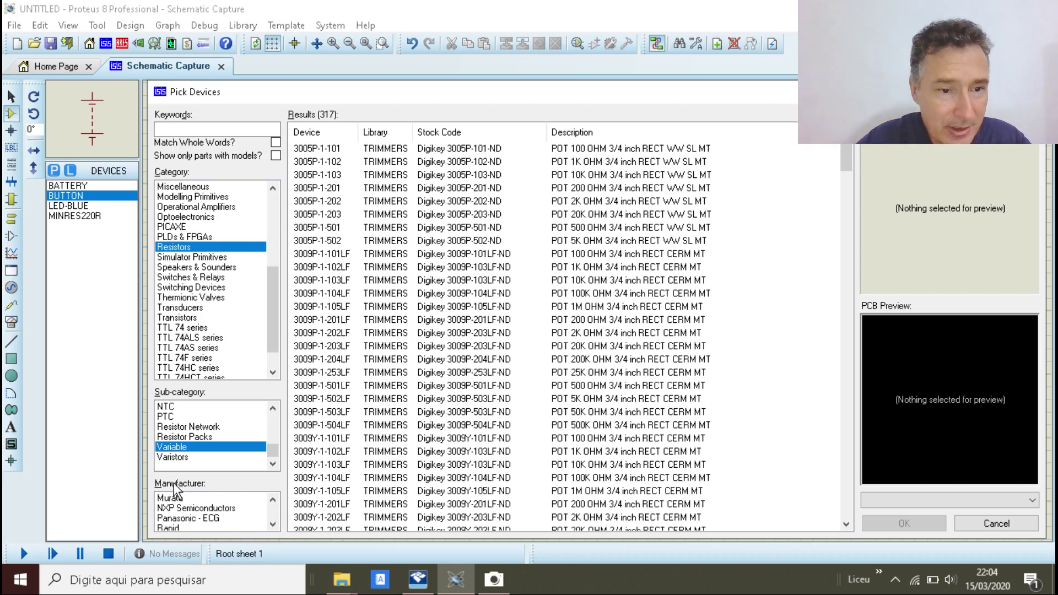
Step: Browse the variable resistors one by one from 3005P-1-101 through the 3269P series, examining their descriptions, schematic symbols and PCB footprints
left_click(373, 152)
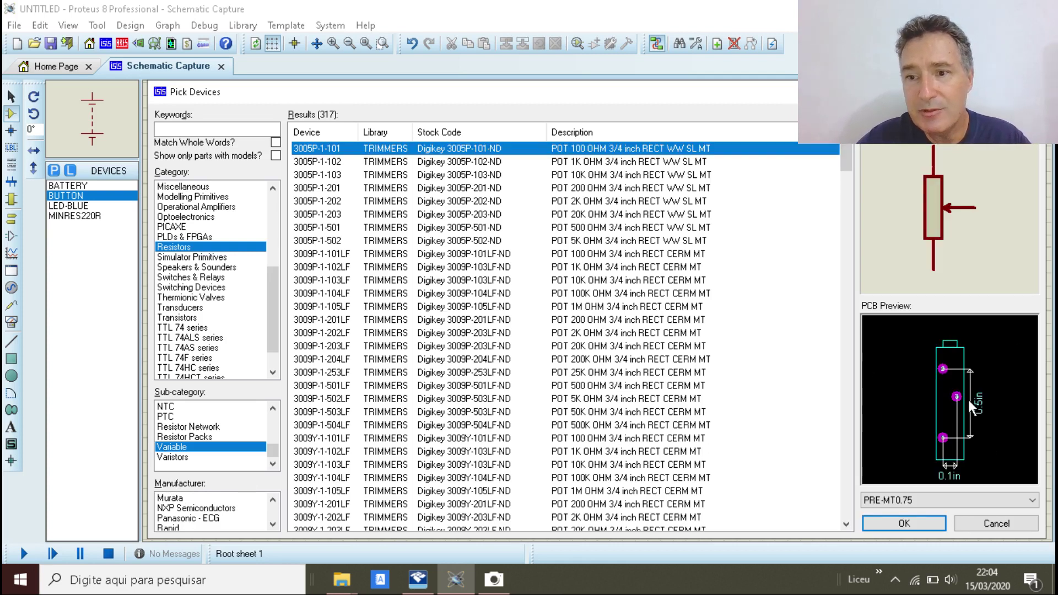
key("Down")
key("Down")
key("Down")
key("Down")
key("Down")
key("Down")
key("Down")
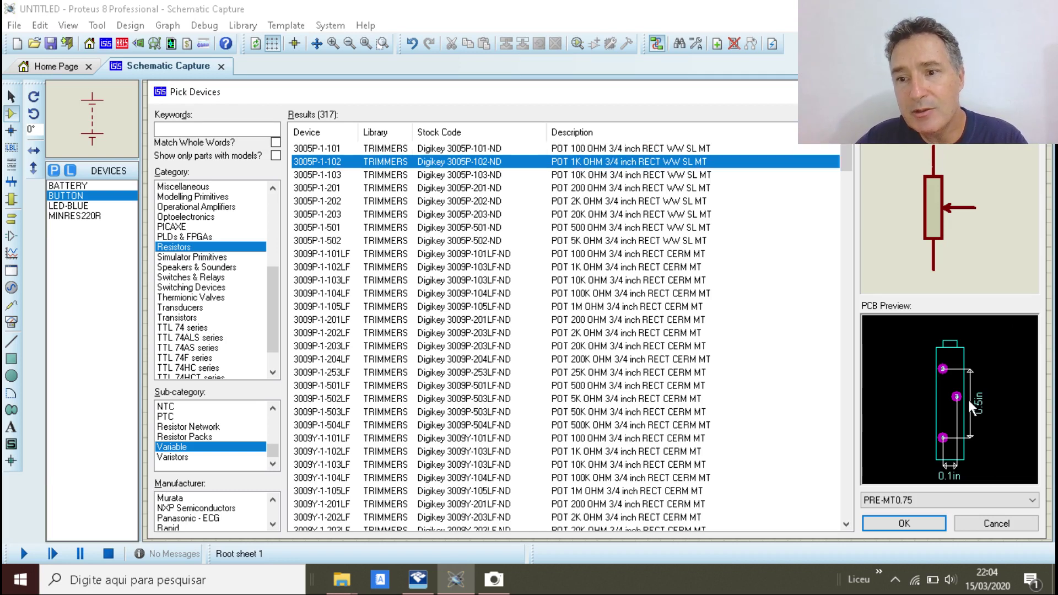
key("Down")
key("Down")
key("Down")
key("Down")
key("Down")
key("Down")
key("Down")
key("Down")
key("Down")
key("Down")
key("Down")
key("Down")
key("Down")
key("Down")
key("Down")
key("Down")
key("Down")
key("Down")
key("Down")
key("Down")
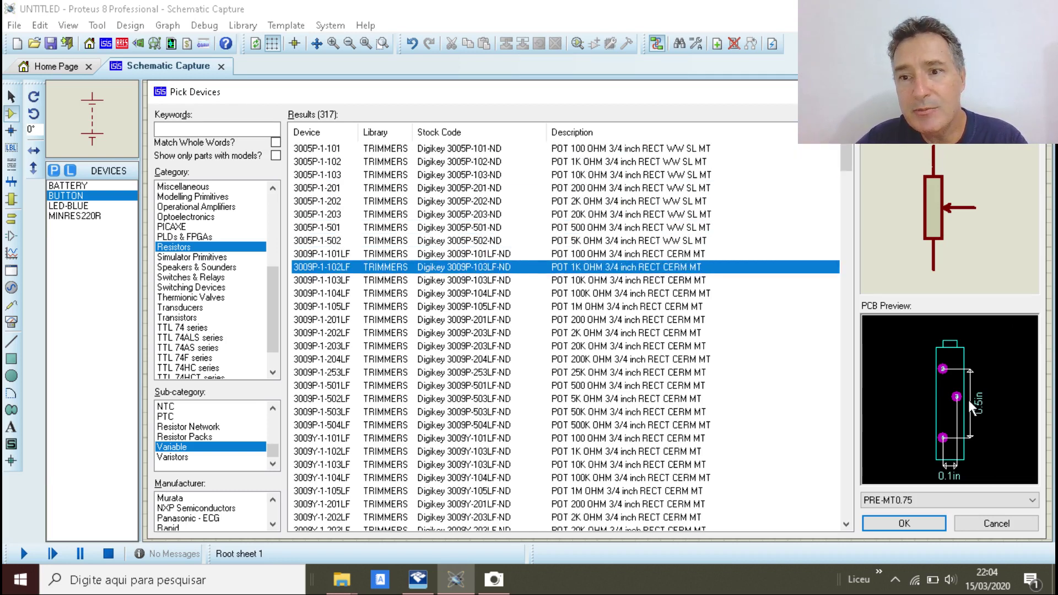
key("Down")
key("Down")
key("Down")
key("Down")
key("Down")
key("Down")
key("Down")
key("Down")
key("Down")
key("Down")
key("Down")
key("Down")
key("Down")
key("Down")
key("Down")
key("Down")
key("Down")
key("Down")
key("Down")
key("Down")
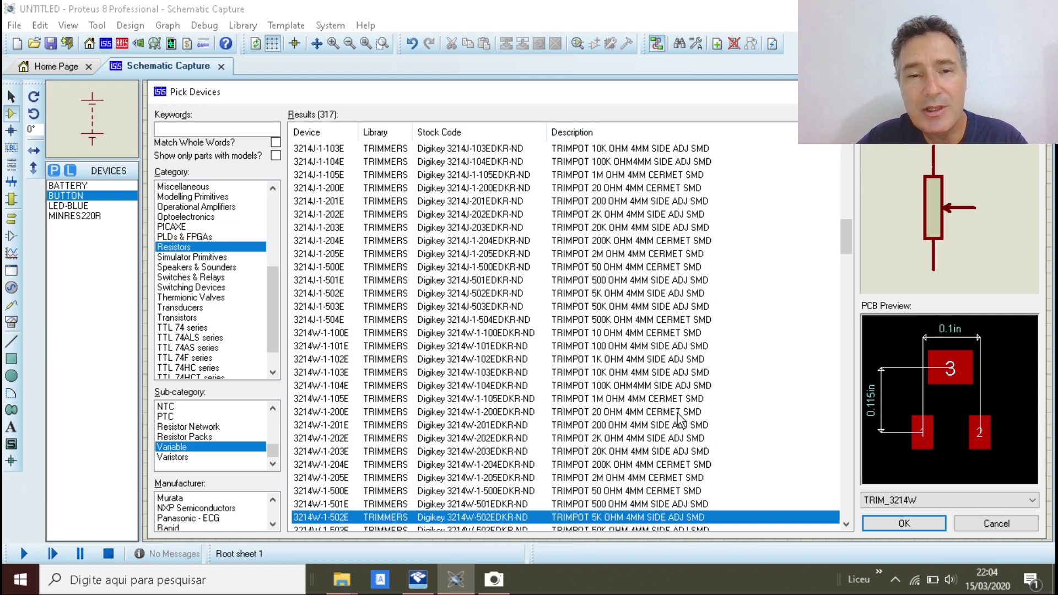
key("Down")
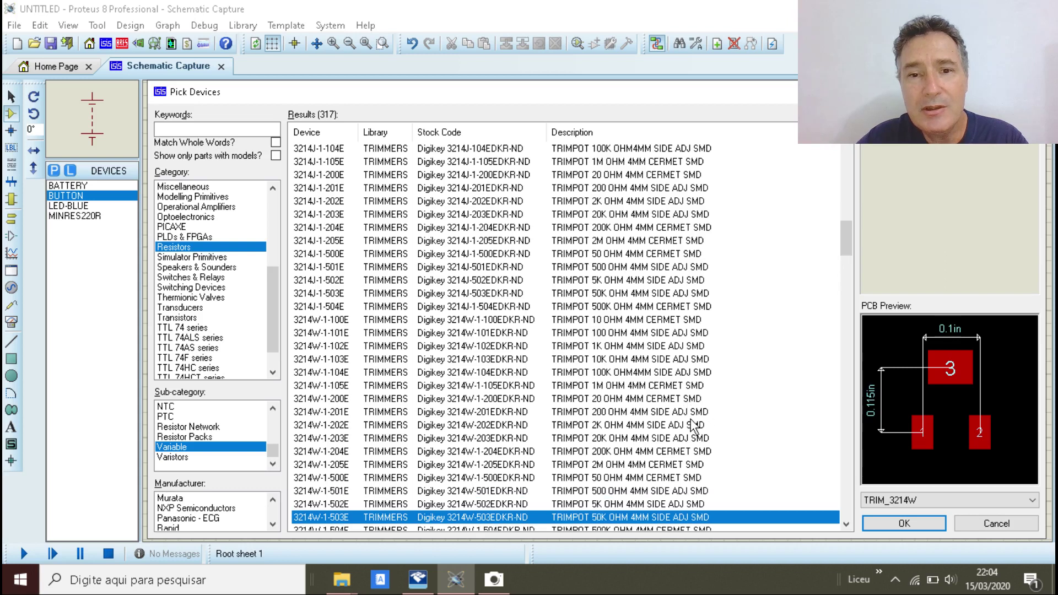
key("Down")
key("Down")
key("Down")
key("Down")
key("Down")
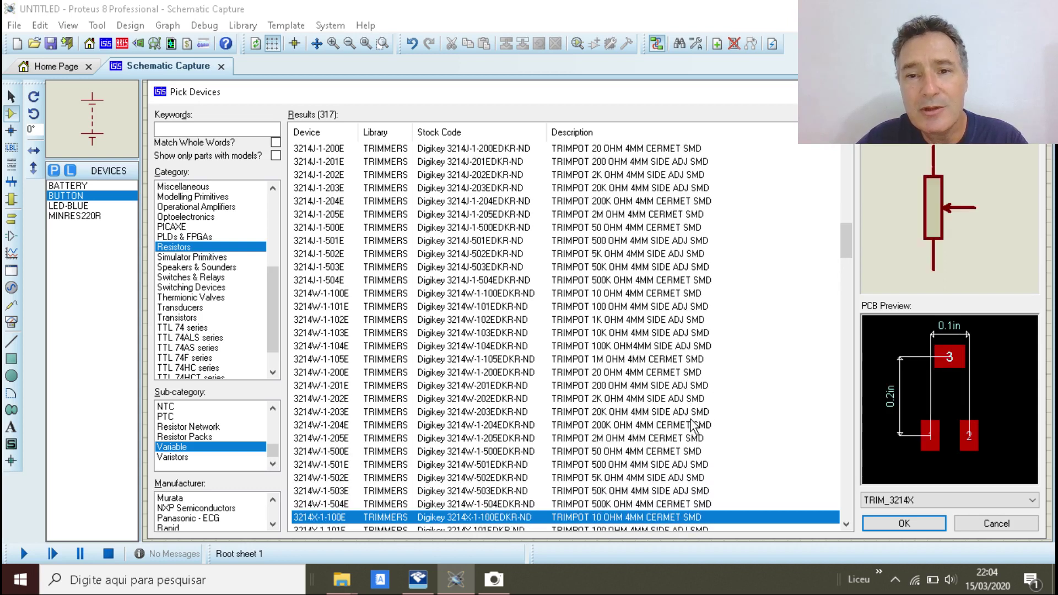
key("Down")
key("Down")
key("Down")
key("Down")
key("Down")
key("Down")
key("Down")
key("Down")
key("Down")
key("Down")
key("Down")
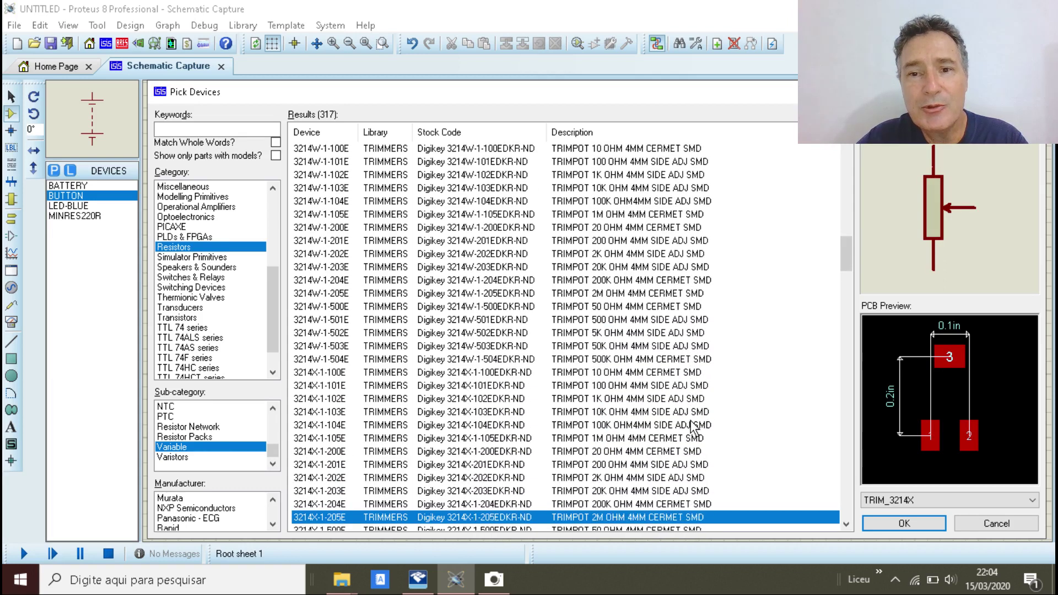
key("Down")
key("Down")
key("Down")
key("Down")
key("Down")
key("Down")
key("Down")
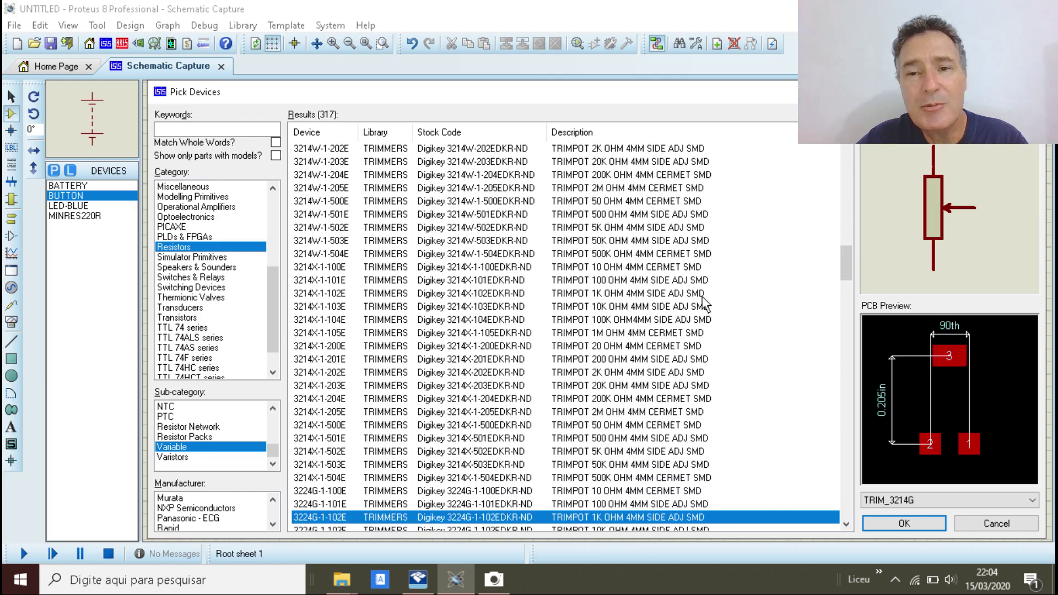
key("Down")
key("Down")
key("Down")
key("Down")
key("Down")
key("Down")
key("Down")
key("Down")
key("Down")
key("Down")
key("Down")
key("Down")
key("Down")
key("Down")
key("Down")
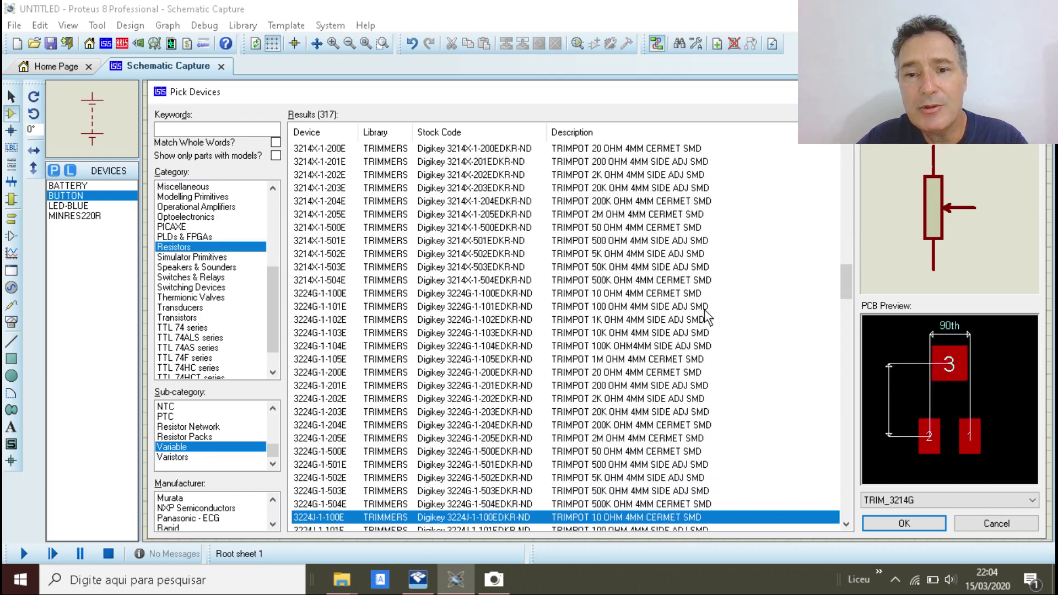
key("Down")
key("Down")
key("Down")
key("Down")
key("Down")
key("Down")
key("Down")
key("Down")
key("Down")
key("Down")
key("Down")
key("Down")
key("Down")
key("Down")
key("Down")
key("Down")
key("Down")
key("Down")
key("Down")
key("Down")
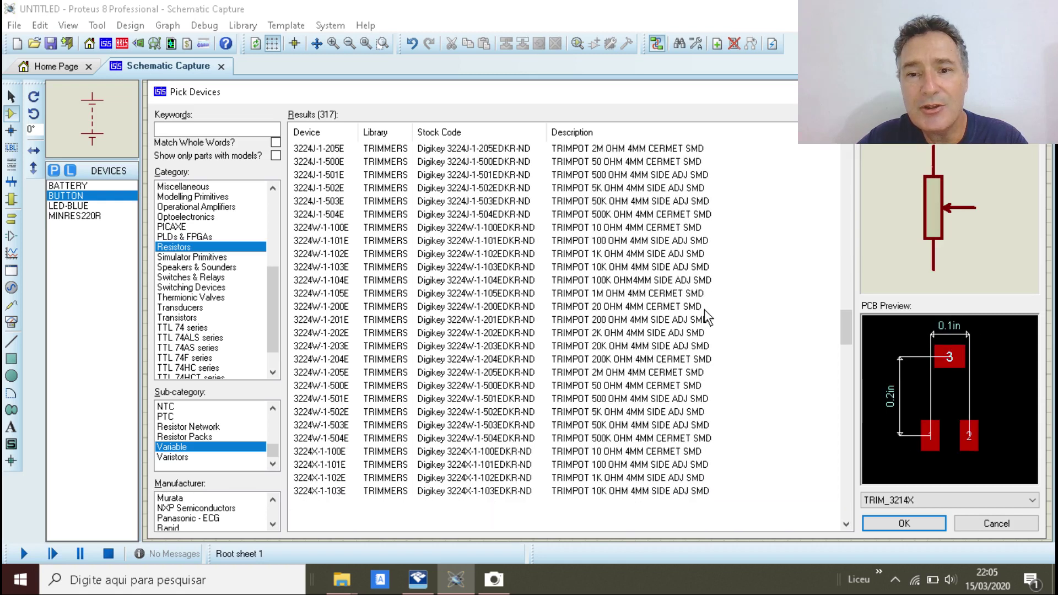
key("Down")
key("Down")
key("Down")
key("Down")
key("Down")
key("Down")
key("Down")
key("Down")
key("Down")
key("Down")
key("Down")
key("Down")
key("Down")
key("Down")
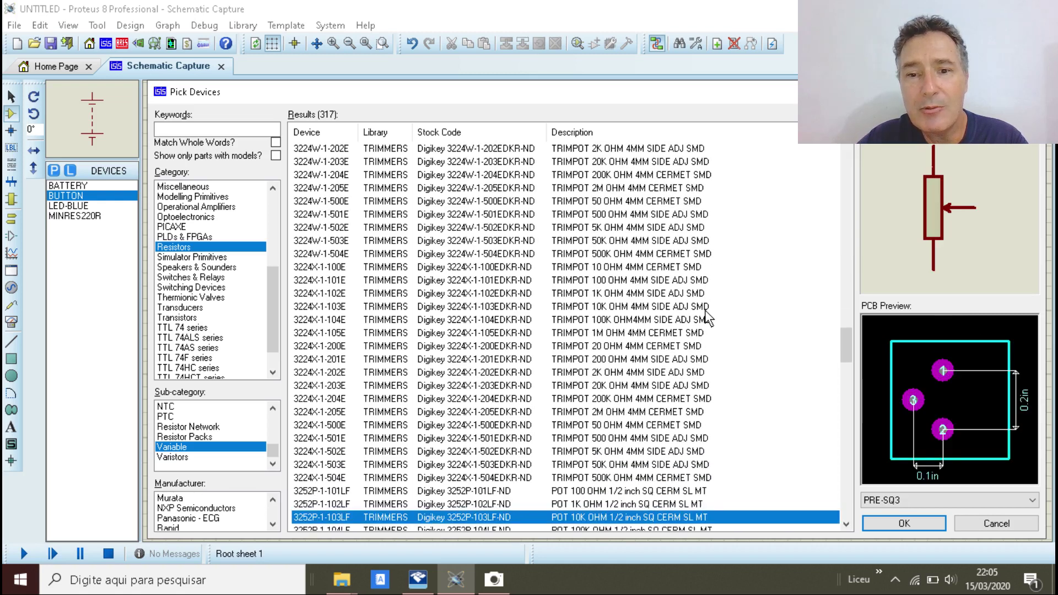
key("Down")
key("Down")
key("Down")
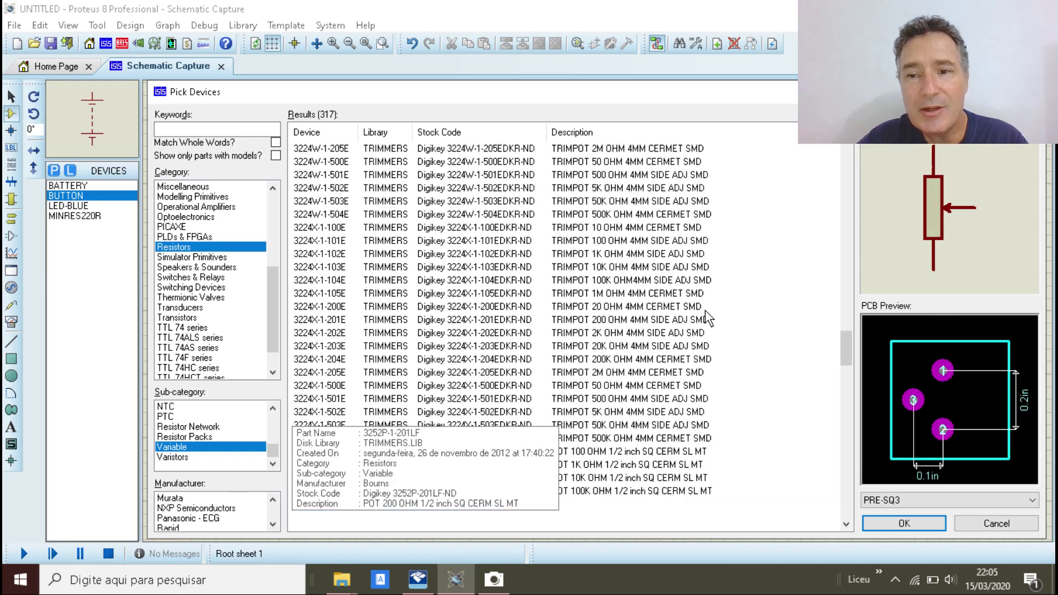
key("Down")
key("Down")
key("Down")
key("Down")
key("Down")
key("Down")
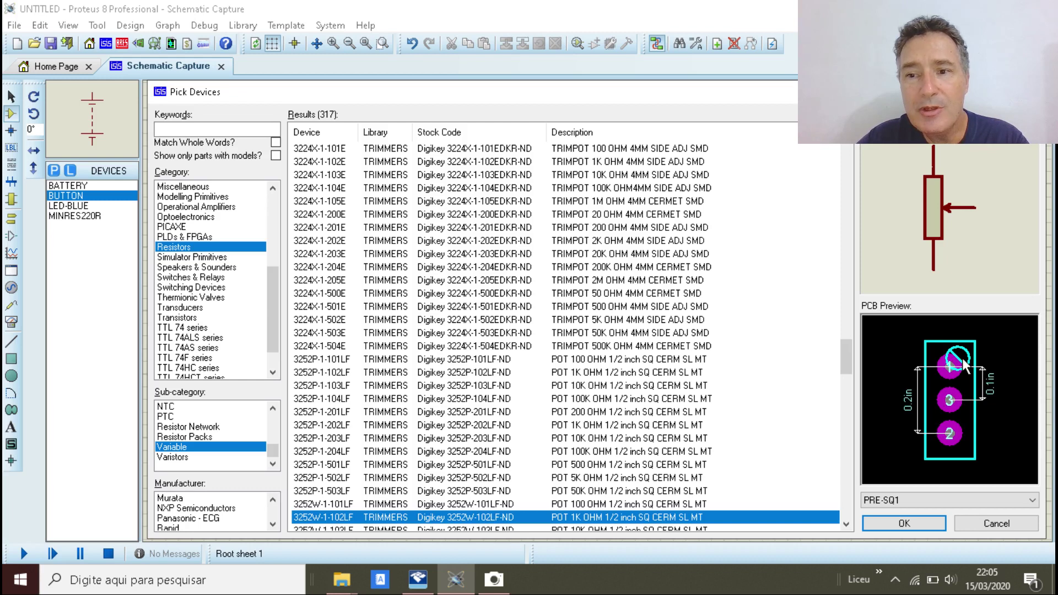
key("Down")
key("Down")
key("Down")
key("Down")
key("Down")
key("Down")
key("Down")
key("Down")
key("Down")
key("Down")
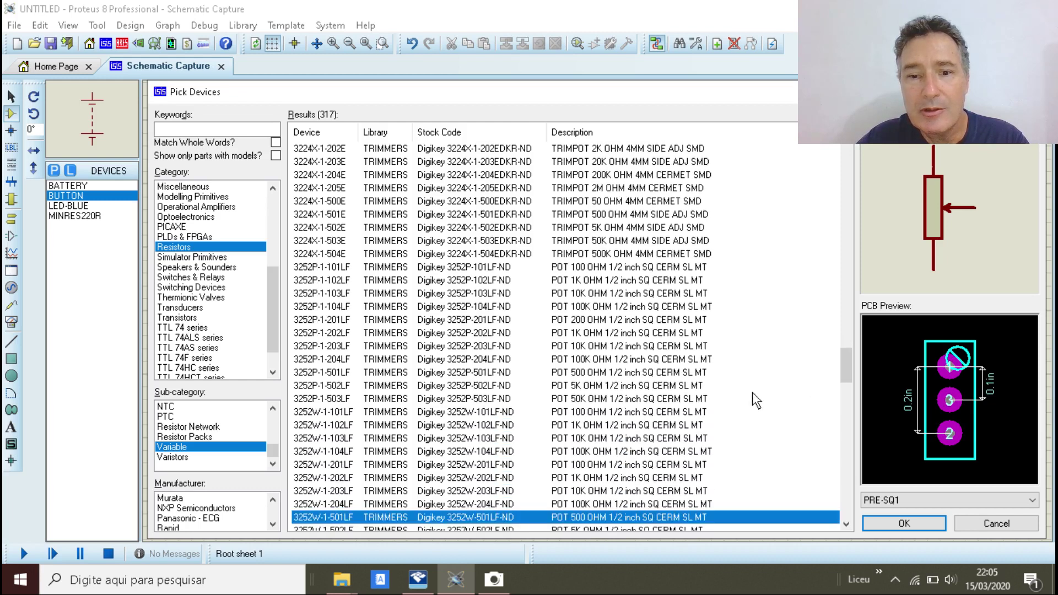
key("Down")
key("Down")
key("Down")
key("Down")
key("Down")
key("Down")
key("Down")
key("Down")
key("Down")
key("Down")
key("Down")
key("Down")
key("Down")
key("Down")
key("Down")
key("Down")
key("Down")
key("Down")
key("Down")
key("Down")
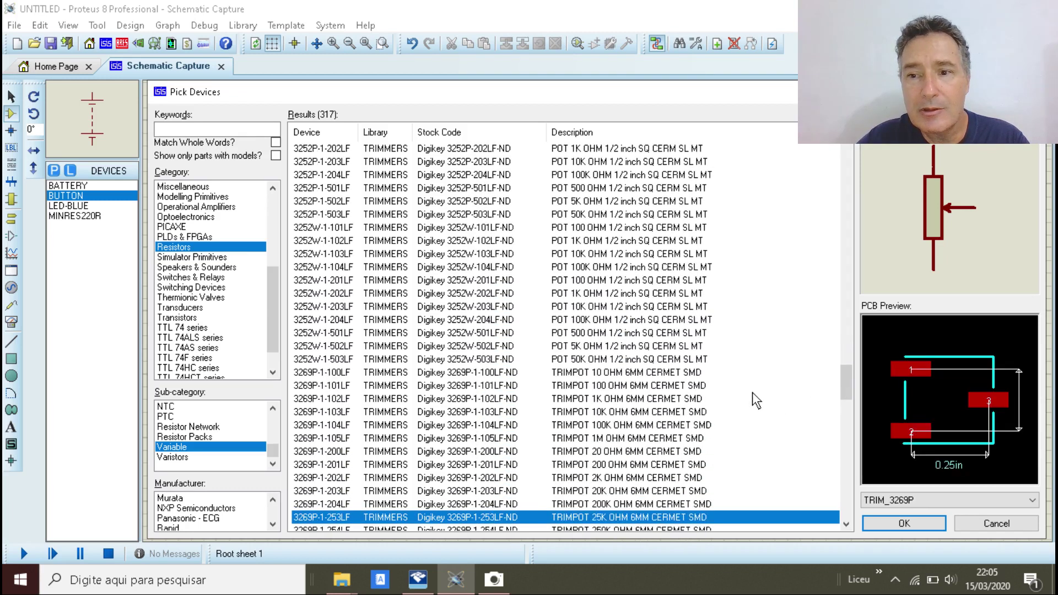
Step: Examine the descriptions and PCB footprints of the variable resistors from the rest of the 3269P series through the 3313 trimpots to the 3352T thumbwheel series
key("Down")
key("Down")
key("Down")
key("Down")
key("Down")
key("Down")
key("Down")
key("Down")
key("Down")
key("Down")
key("Down")
key("Down")
key("Down")
key("Down")
key("Down")
key("Down")
key("Down")
key("Down")
key("Down")
key("Down")
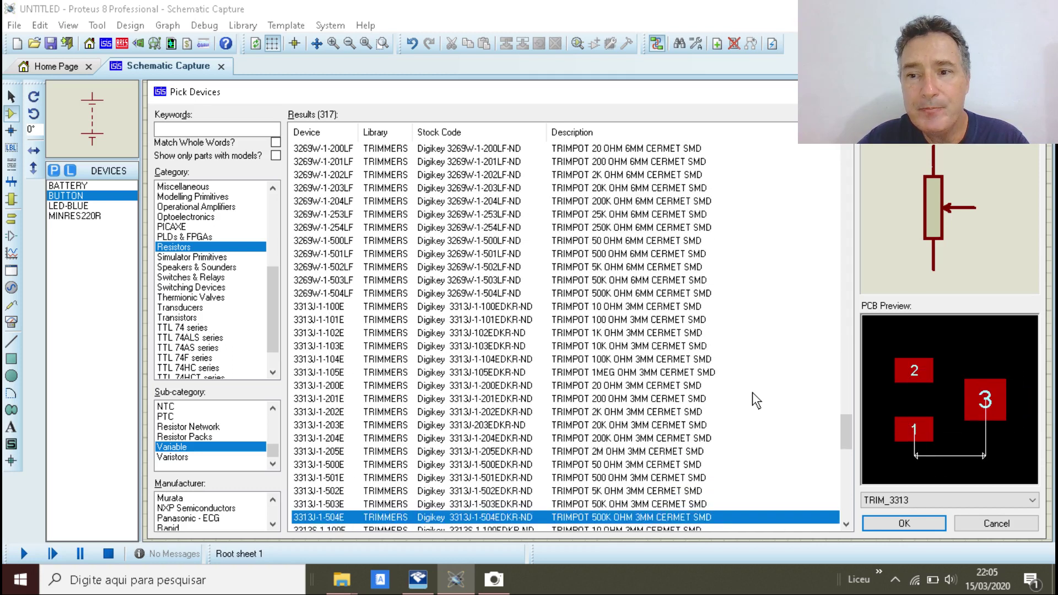
key("Down")
key("Down")
key("Down")
key("Down")
key("Down")
key("Down")
key("Down")
key("Down")
key("Down")
key("Down")
key("Down")
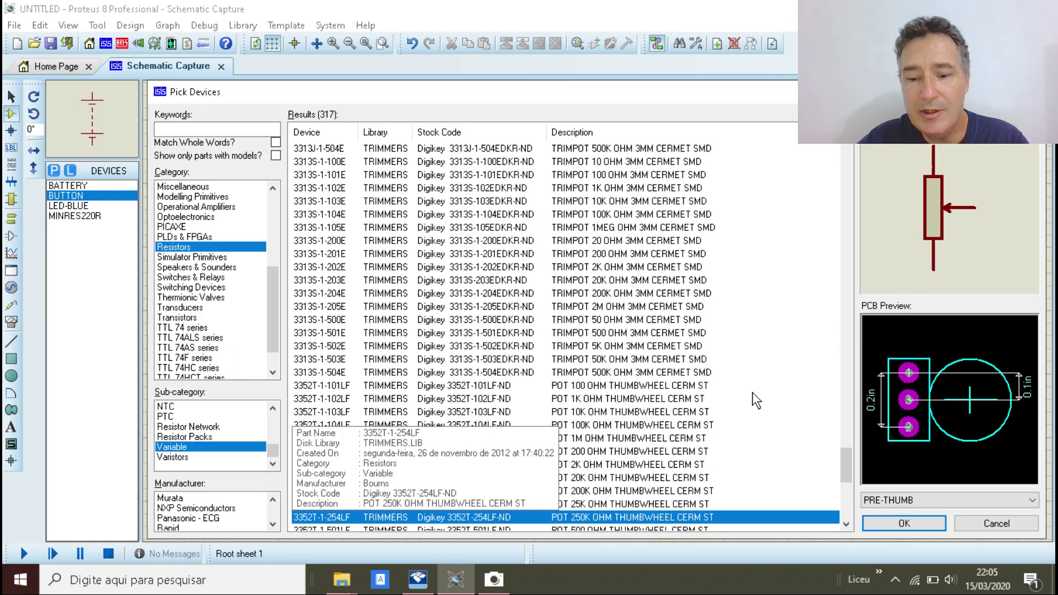
Step: Go back through the 3352T thumbwheel potentiometers and select the 1K ohm model, 3352T-1-102LF
key("Up")
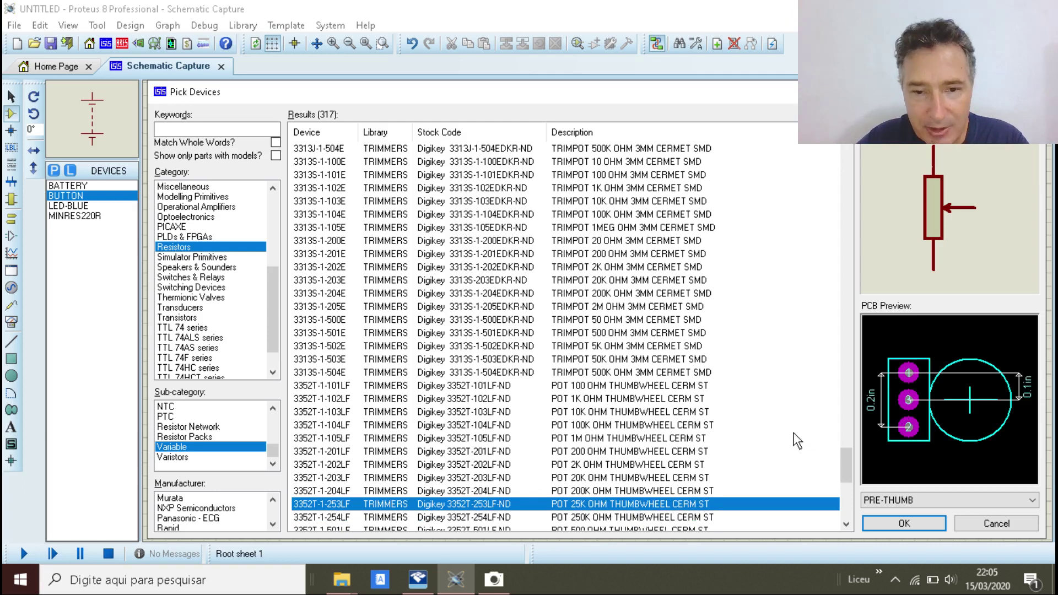
key("Up")
key("Up")
key("Up")
key("Up")
key("Up")
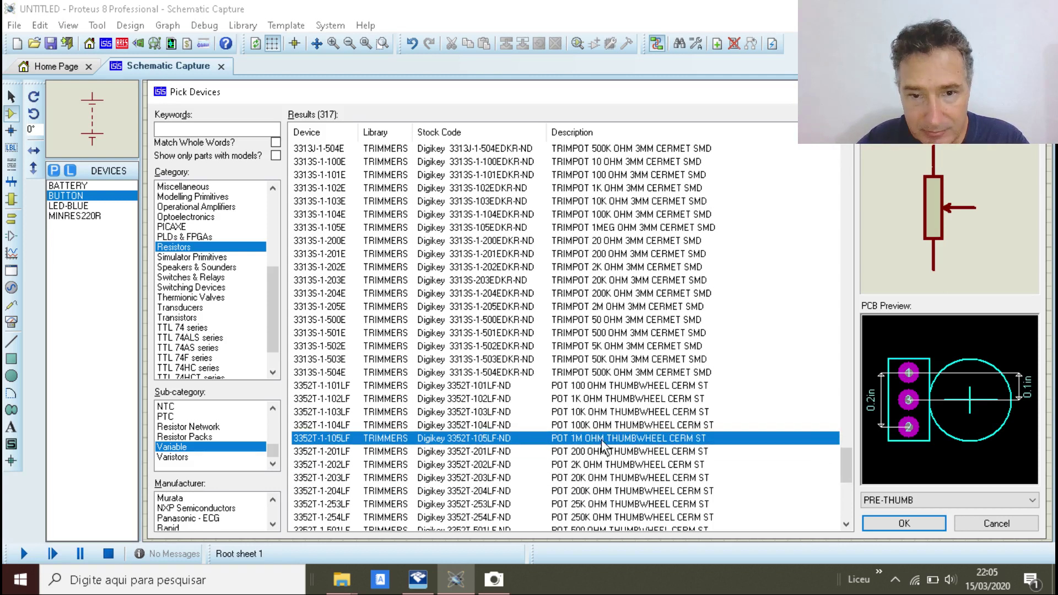
left_click(568, 399)
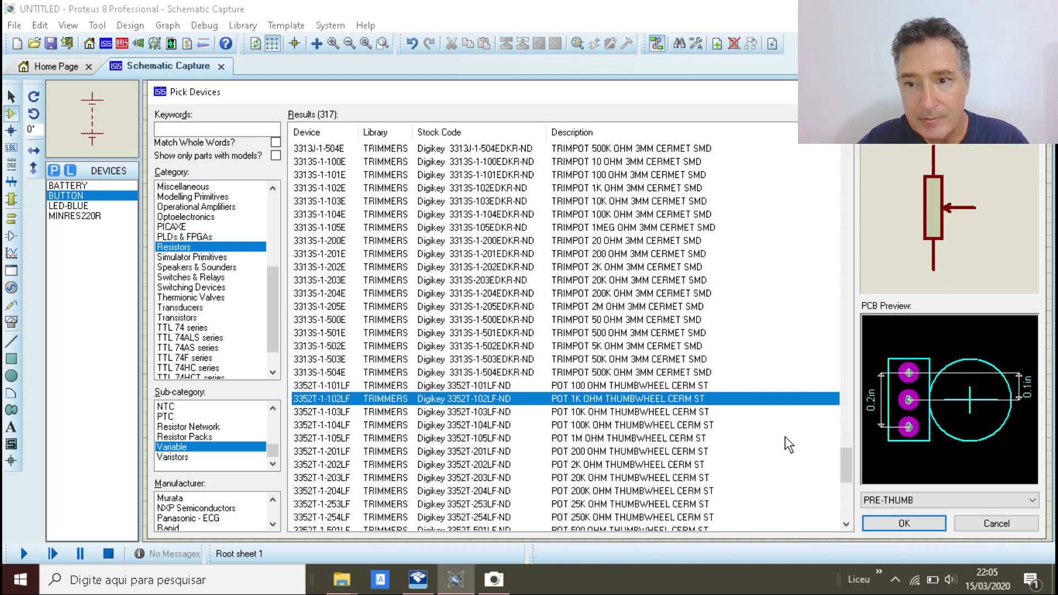